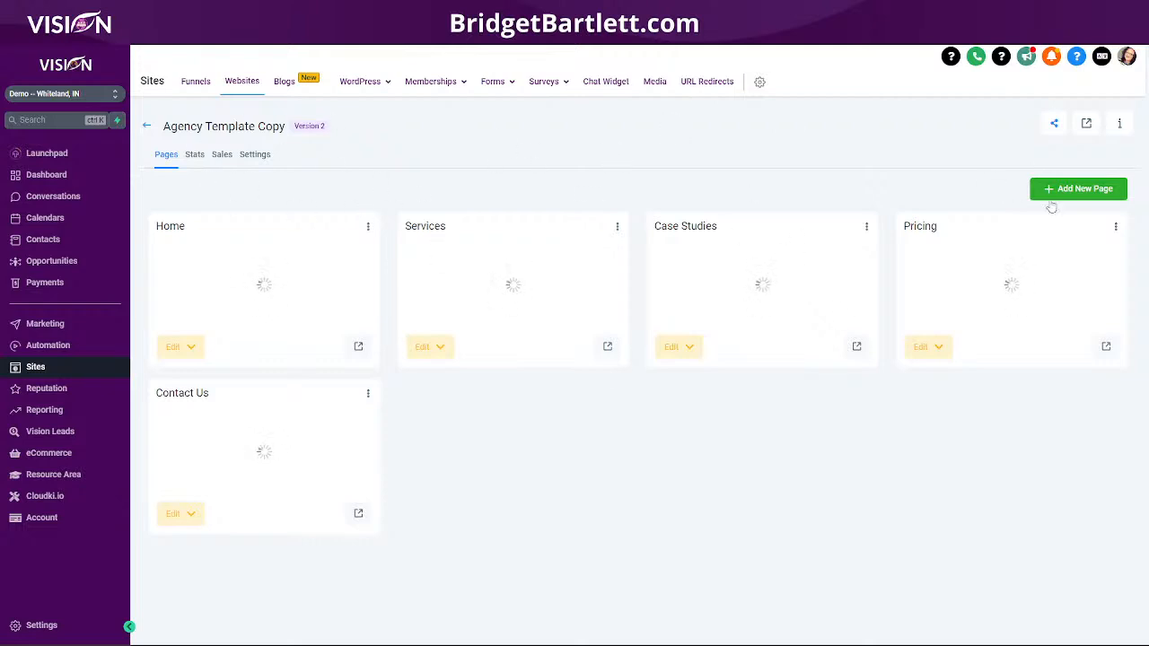
# Step: Create a new website page named Unsubscribe with the path /unsubscribe
pyautogui.click(1091, 191)
pyautogui.click(483, 147)
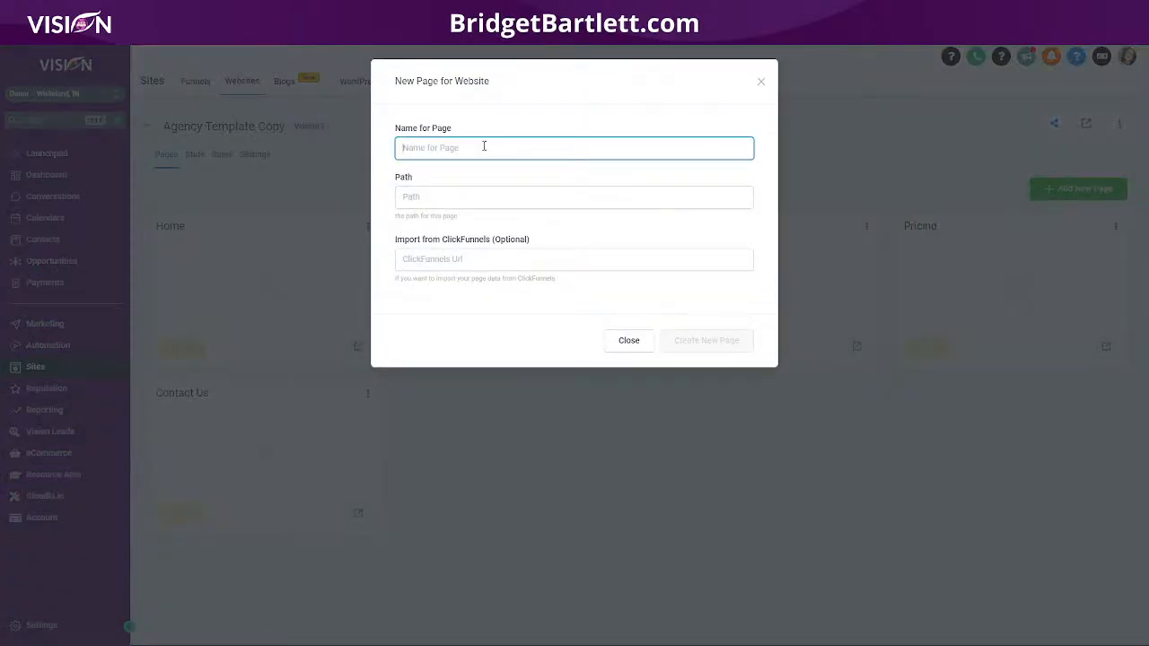
pyautogui.write('Url')
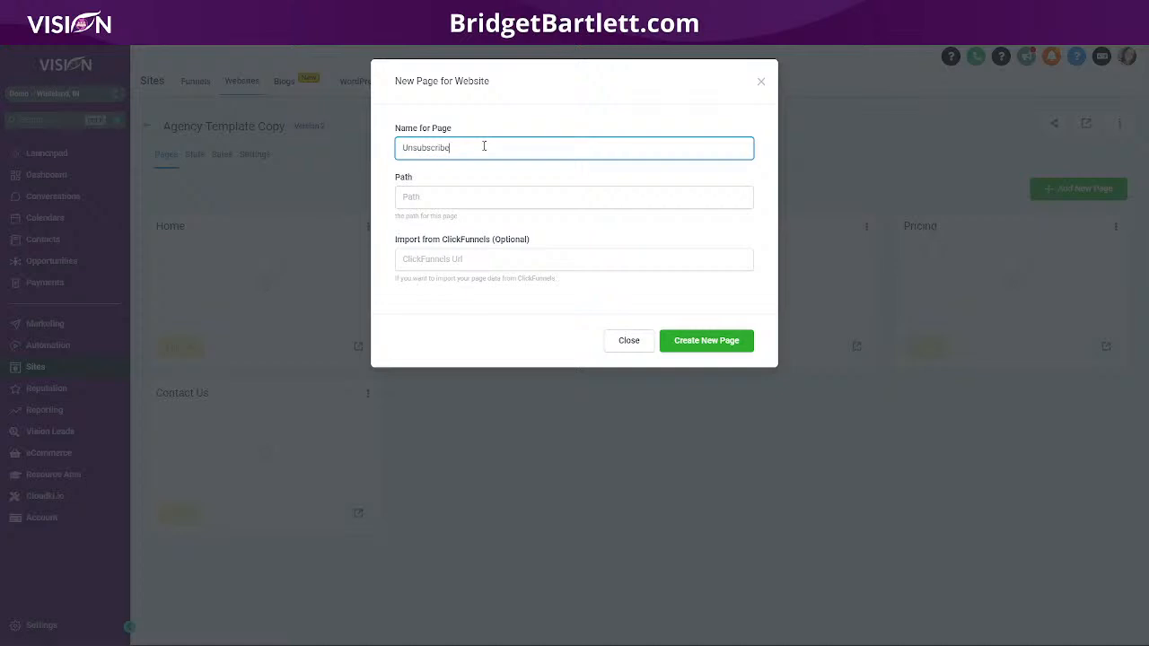
pyautogui.click(447, 191)
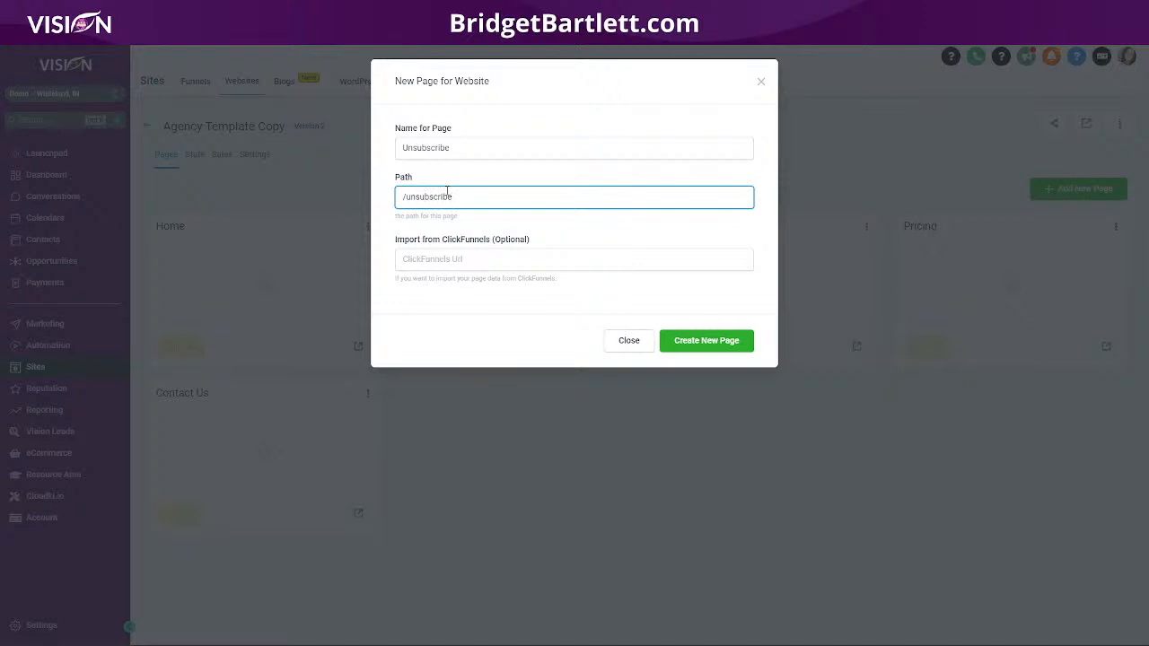
pyautogui.click(736, 350)
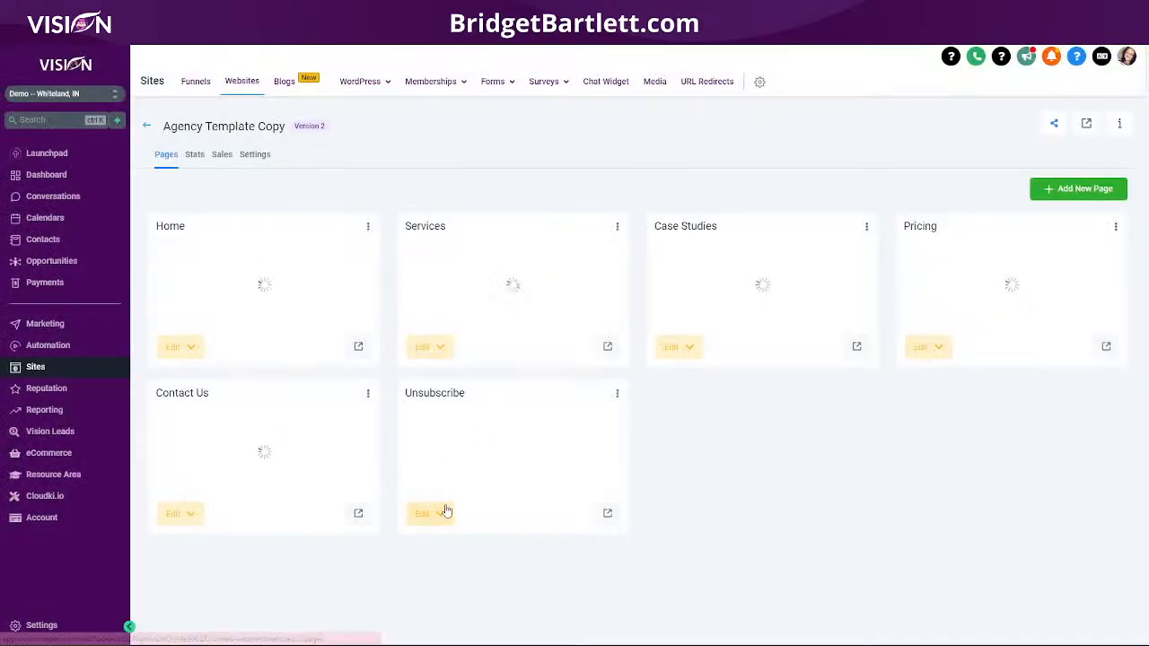
# Step: Open the Unsubscribe page from blank in the builder and add a full-width section
pyautogui.click(429, 515)
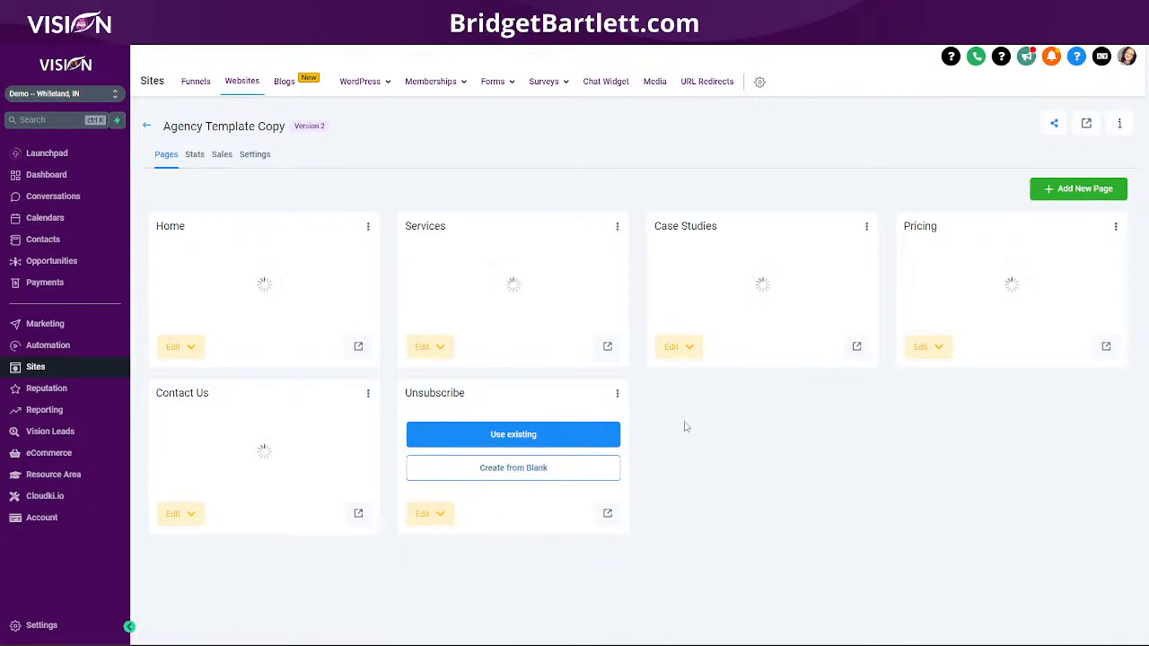
pyautogui.click(539, 469)
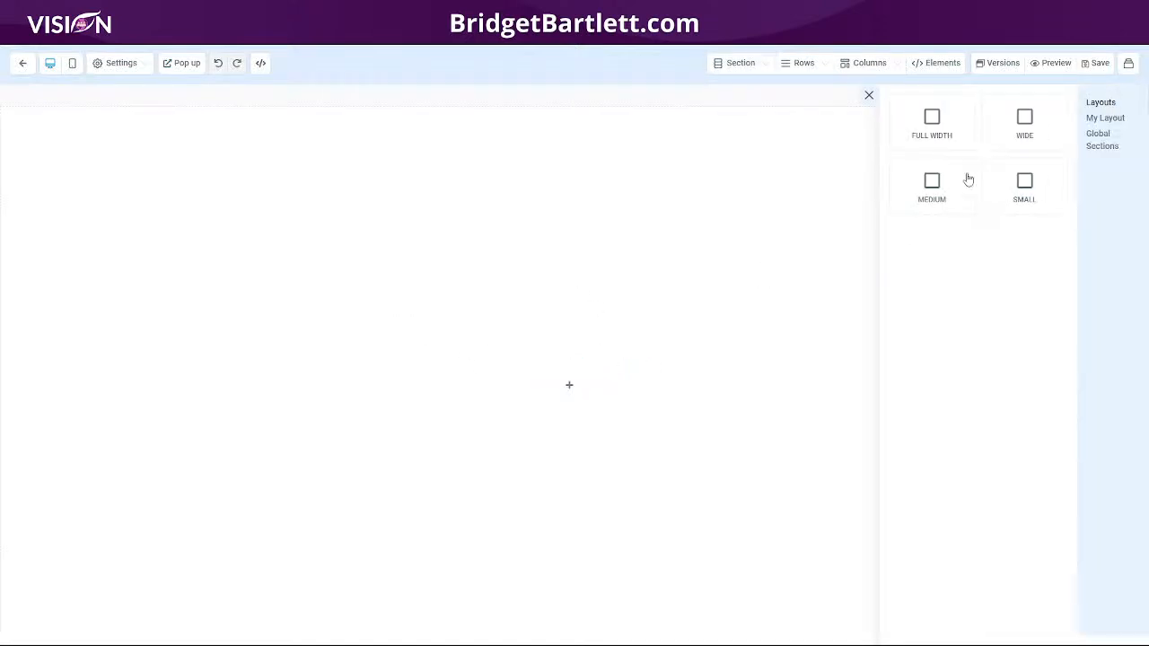
pyautogui.moveTo(940, 129); pyautogui.dragTo(647, 153)
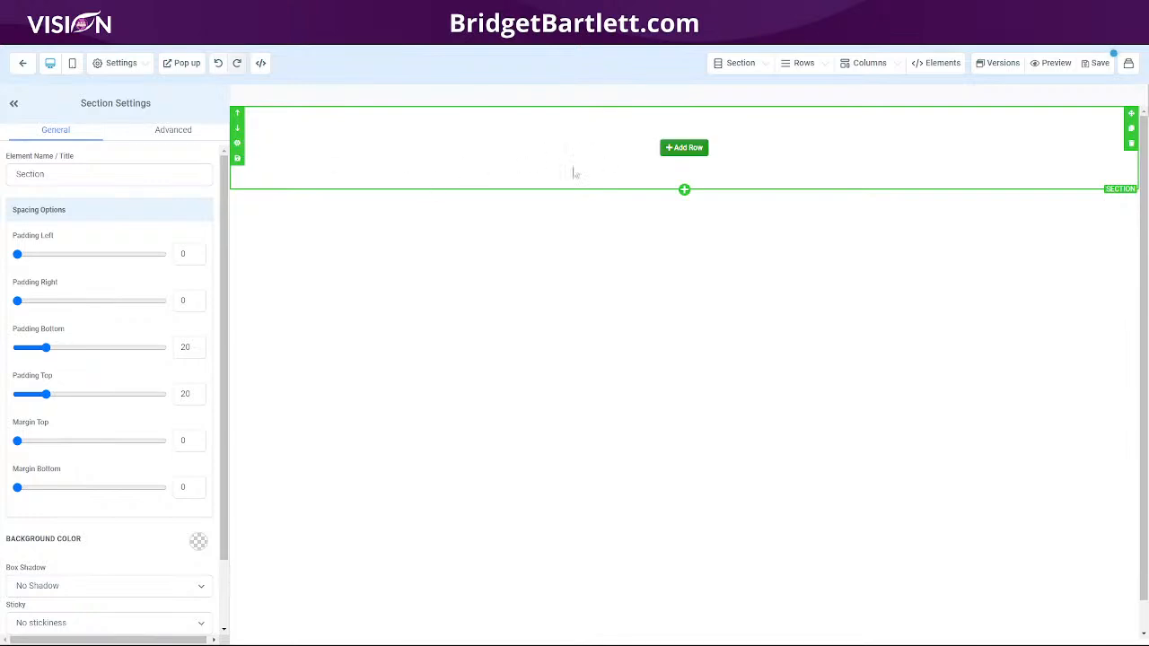
# Step: Set the section background color to black and duplicate the section twice
pyautogui.click(196, 542)
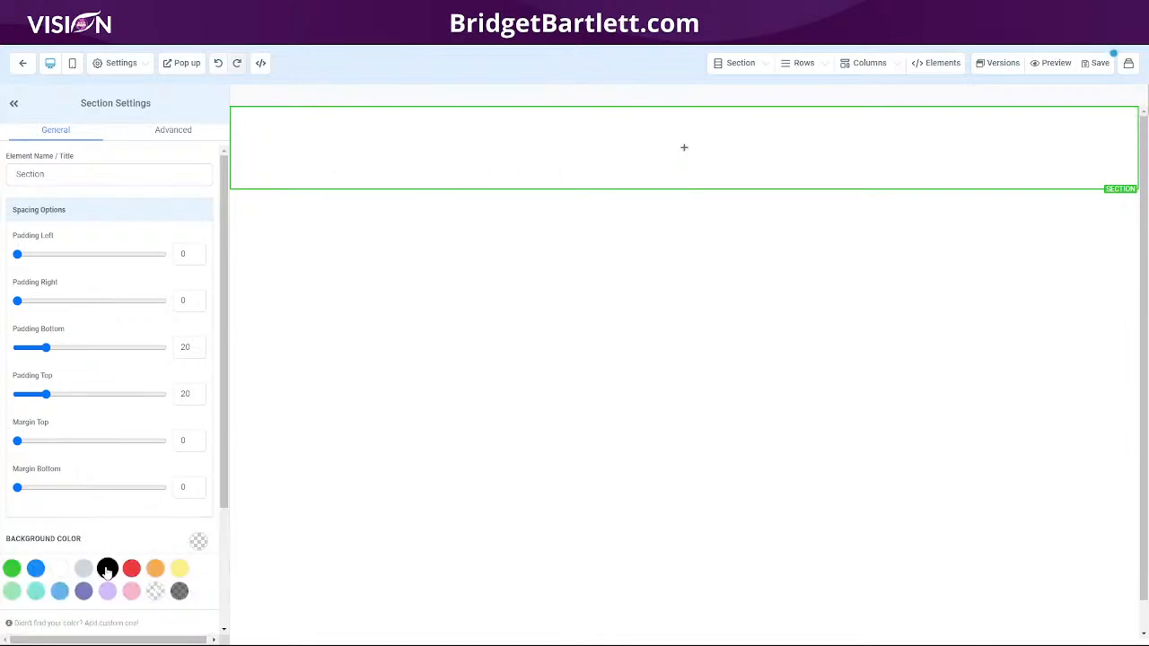
pyautogui.click(107, 569)
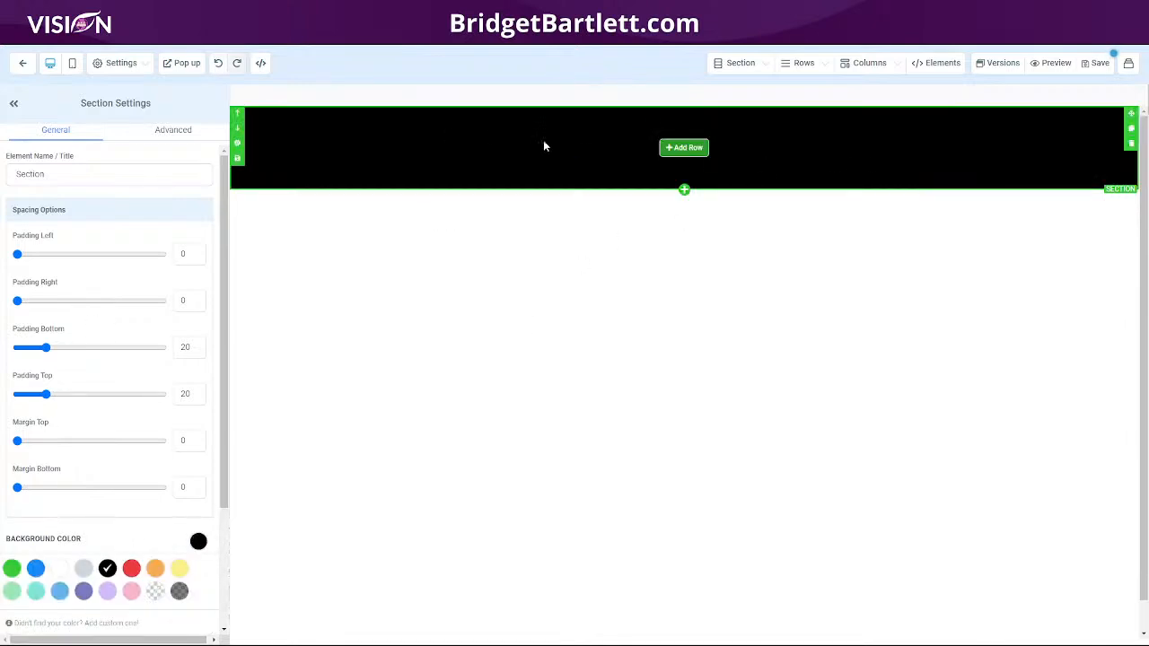
pyautogui.click(1131, 128)
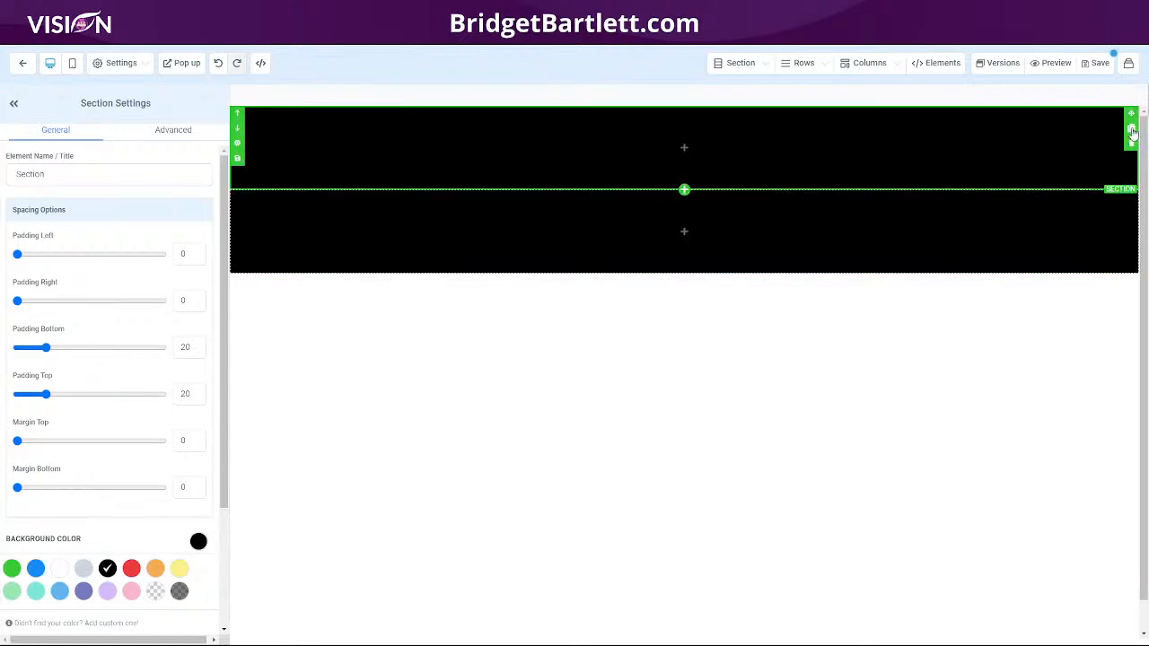
pyautogui.click(1131, 130)
# Step: Change the middle section's background color to white
pyautogui.click(683, 233)
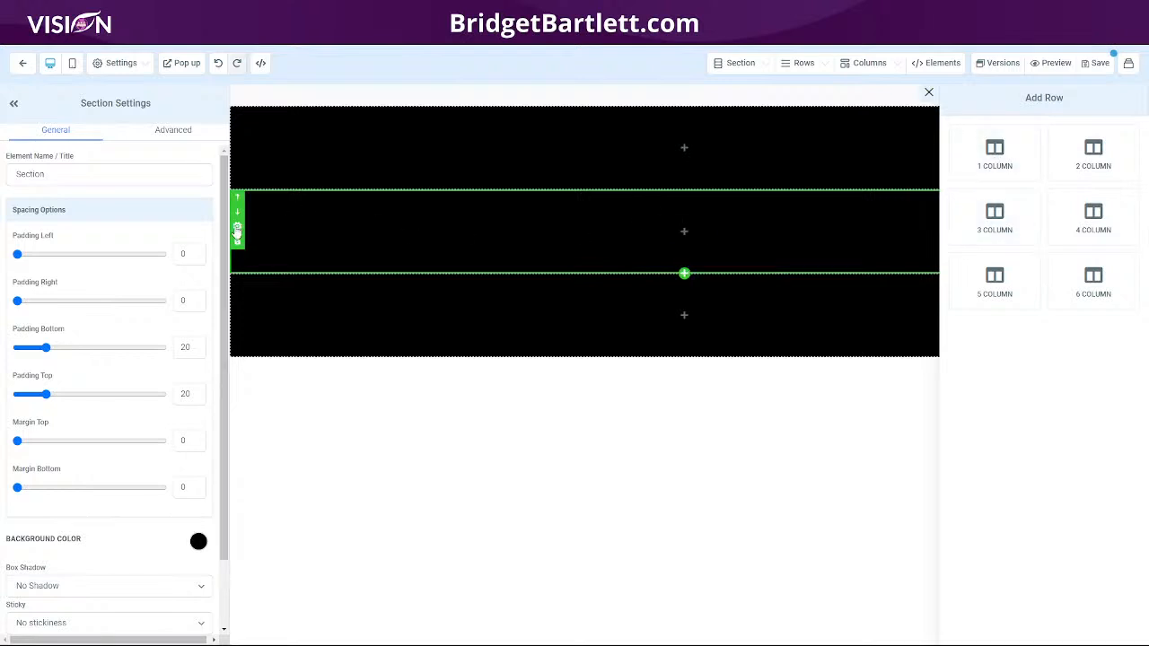
pyautogui.press('Escape')
pyautogui.scroll(-1, 148, 518)
pyautogui.click(199, 465)
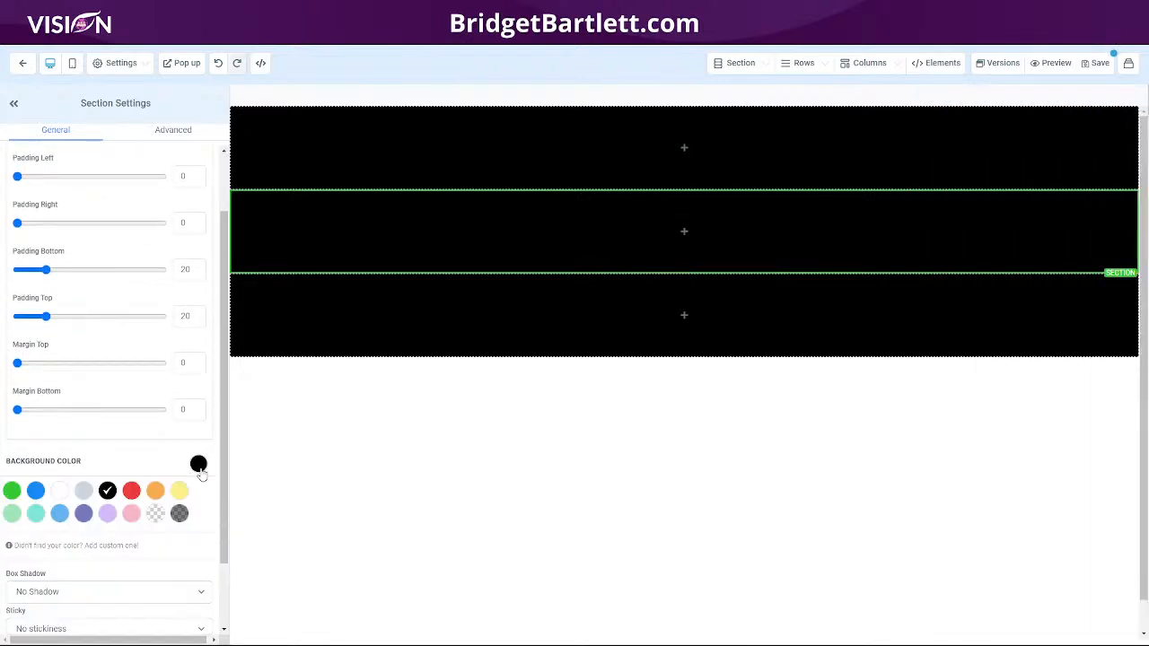
pyautogui.click(59, 492)
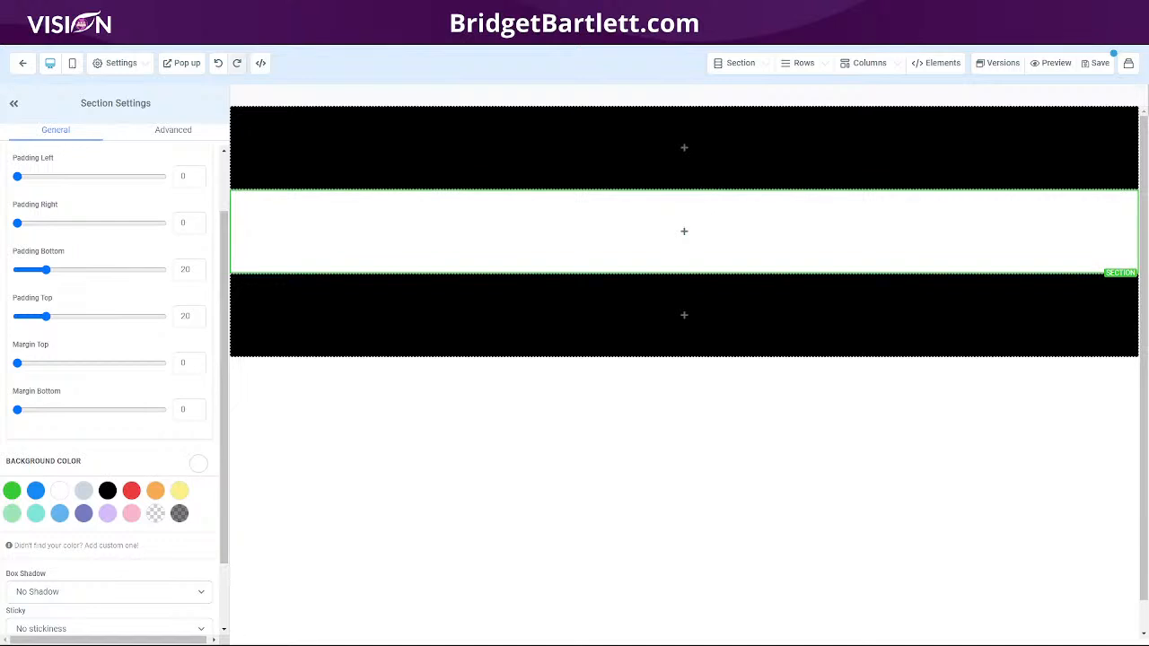
# Step: Add a one-column row to the white middle section and place an image element in it
pyautogui.moveTo(717, 260)
pyautogui.click(692, 238)
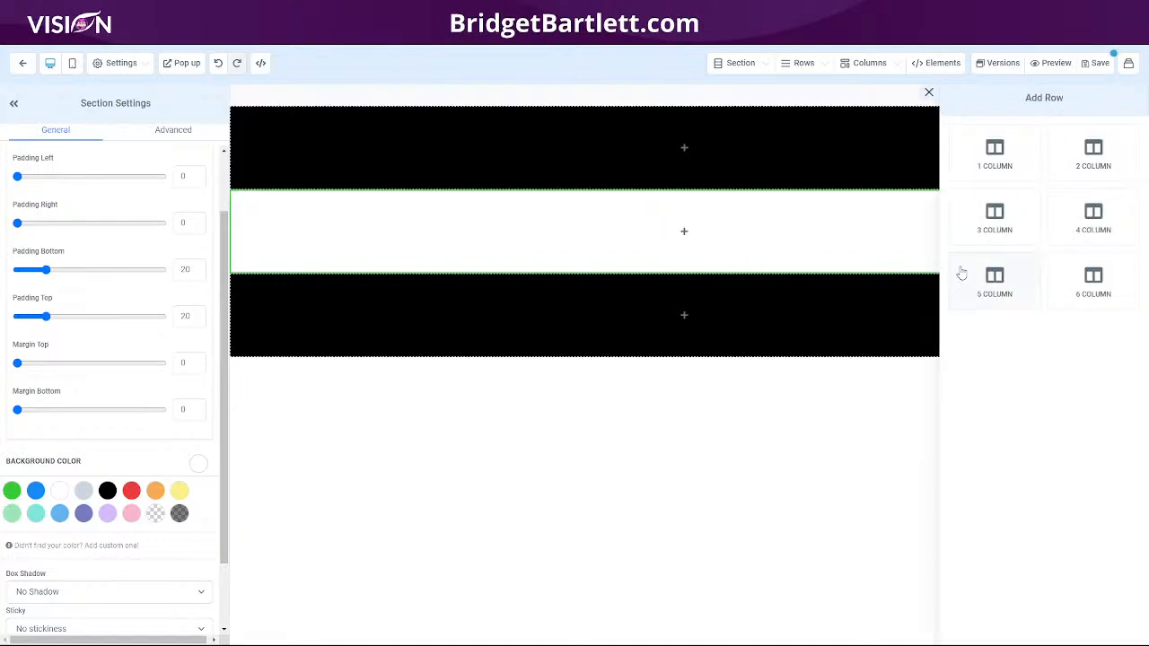
pyautogui.moveTo(1065, 169); pyautogui.dragTo(697, 254)
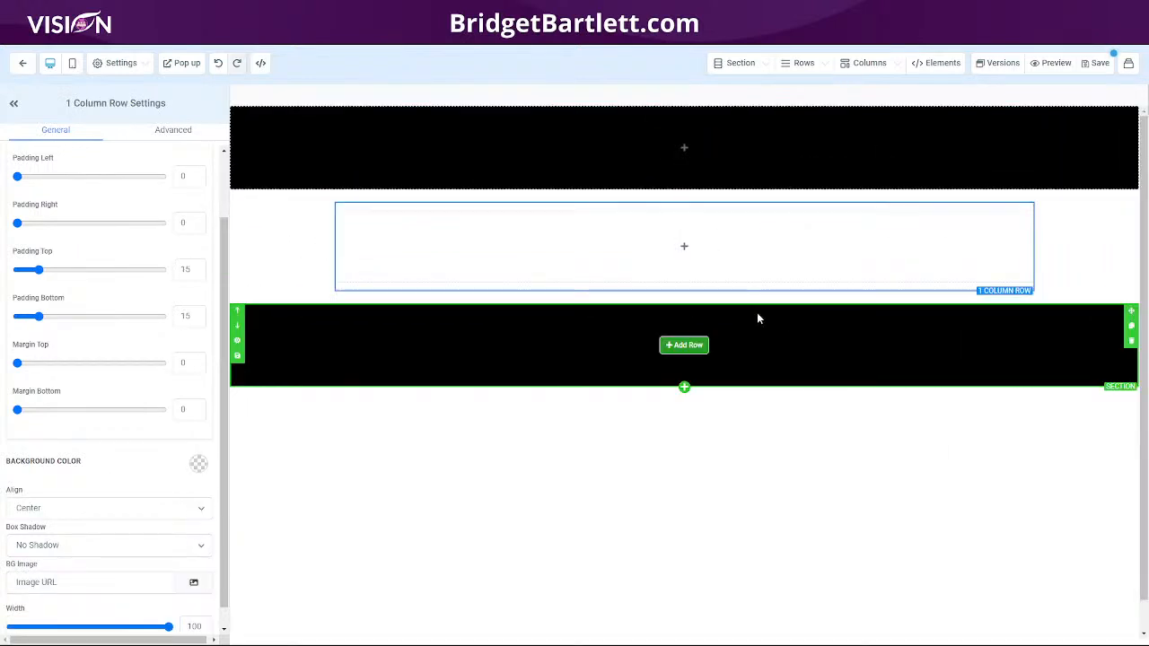
pyautogui.click(673, 247)
pyautogui.moveTo(1004, 509); pyautogui.dragTo(644, 247)
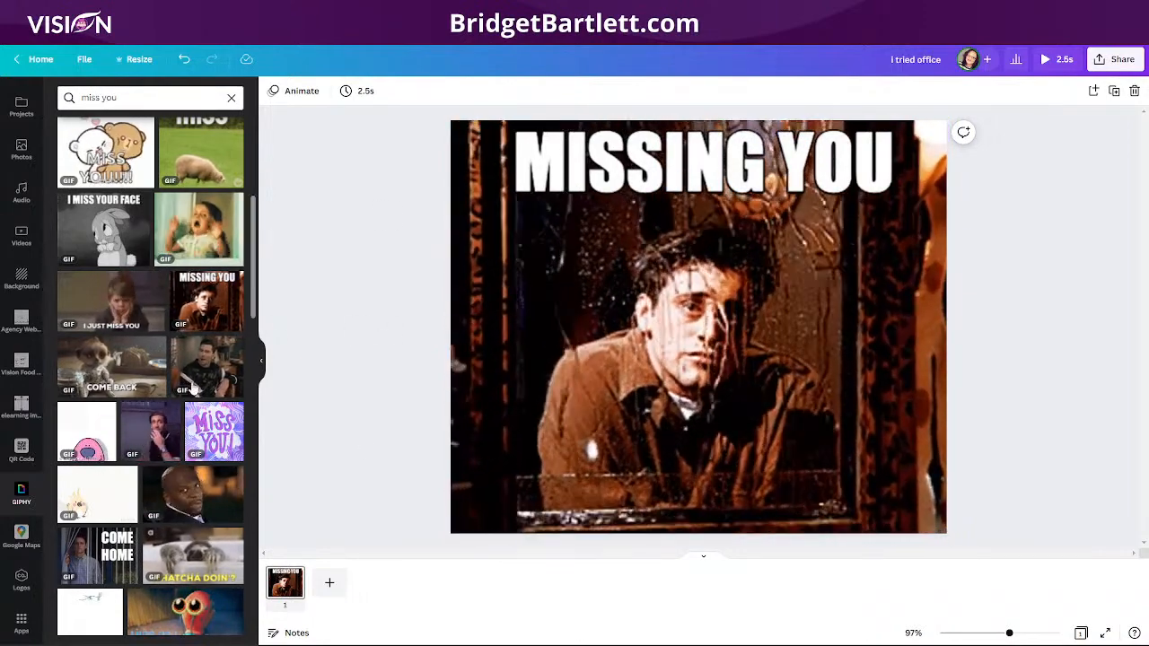
# Step: Switch to Canva and download the "i tried office" design as a GIF file
pyautogui.click(1115, 59)
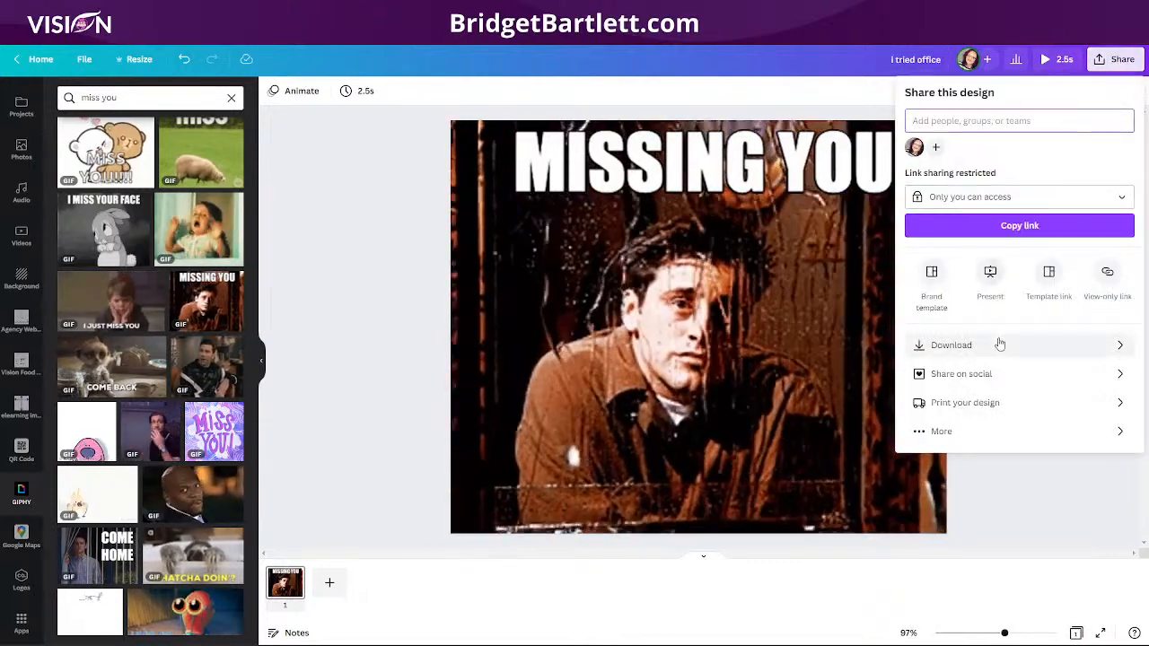
pyautogui.click(1000, 345)
pyautogui.click(1023, 142)
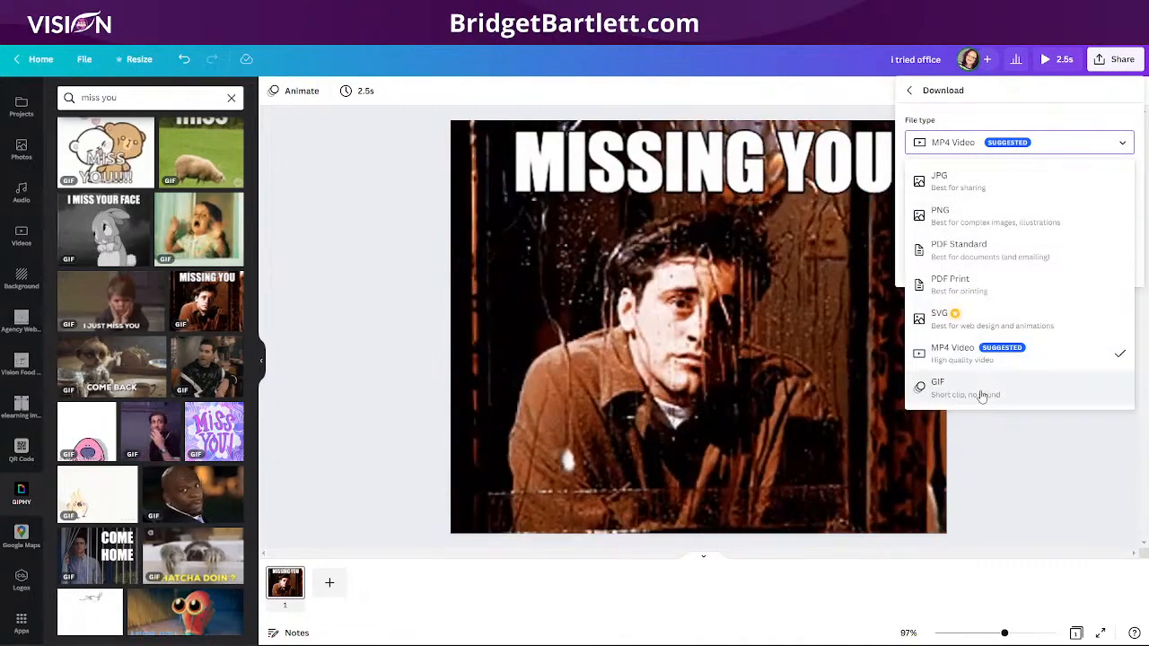
pyautogui.click(983, 395)
pyautogui.click(1016, 258)
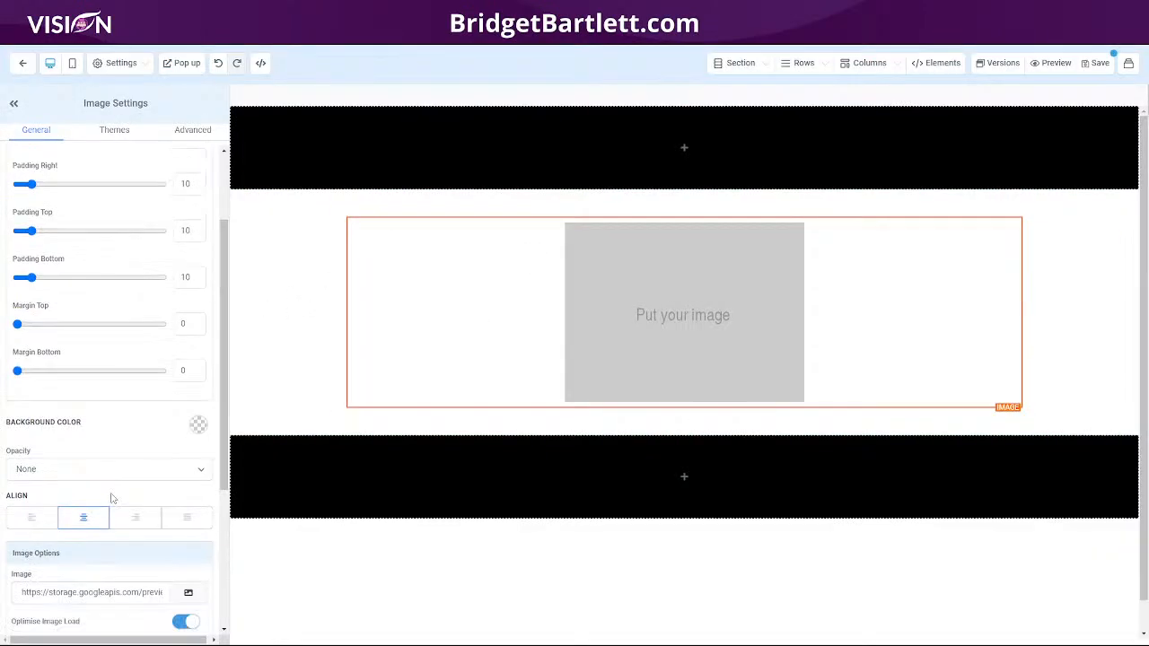
pyautogui.scroll(-3, 112, 498)
pyautogui.click(186, 352)
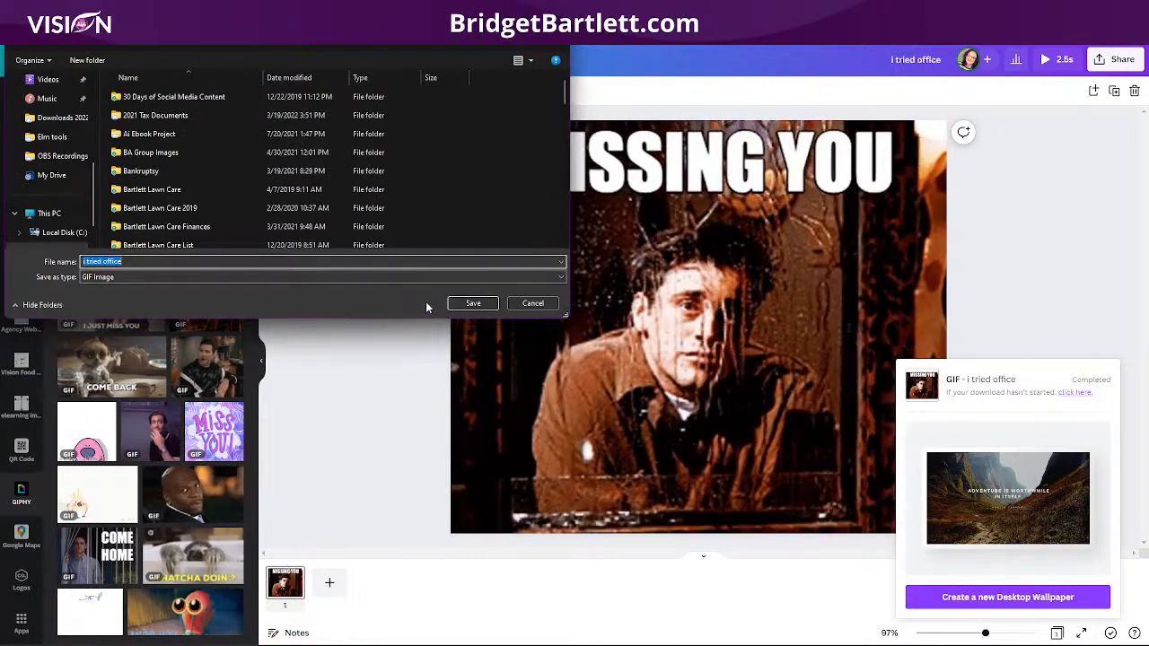
pyautogui.click(475, 304)
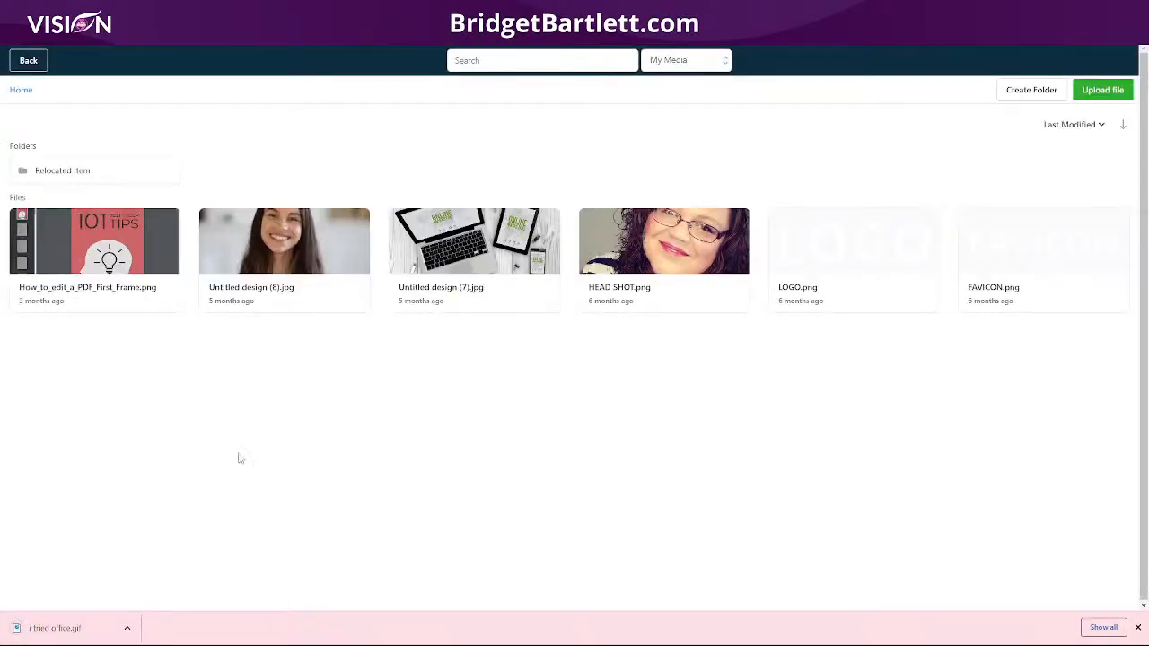
# Step: Upload i tried office.gif to the media library and choose it for the image element
pyautogui.moveTo(85, 243); pyautogui.dragTo(76, 240)
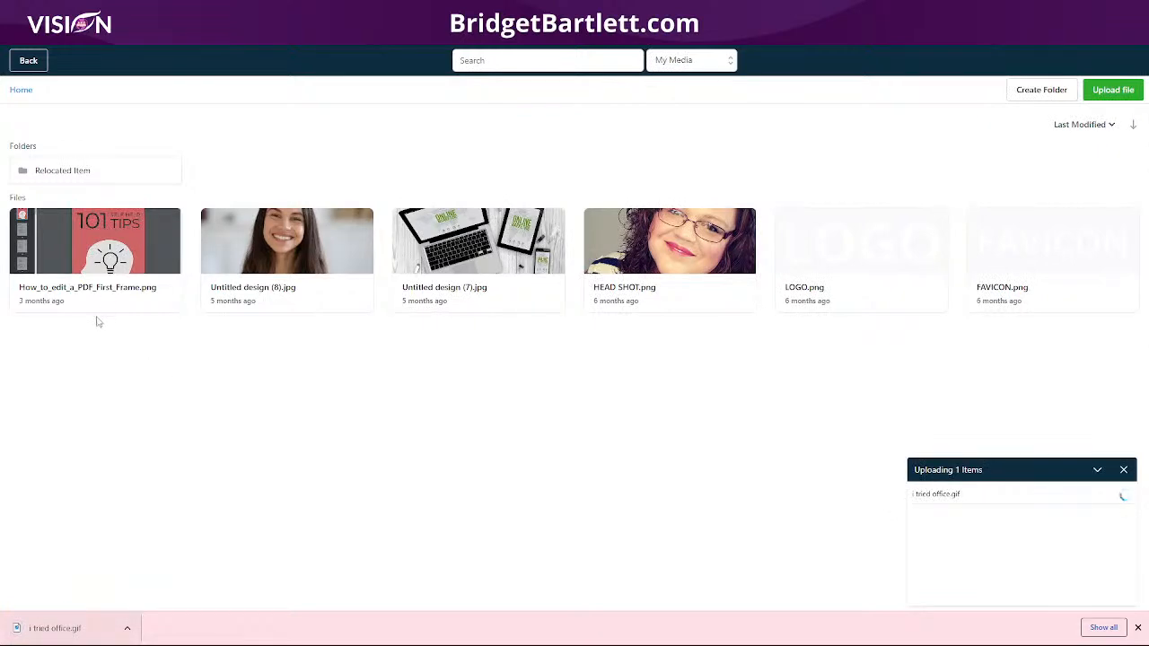
pyautogui.click(91, 269)
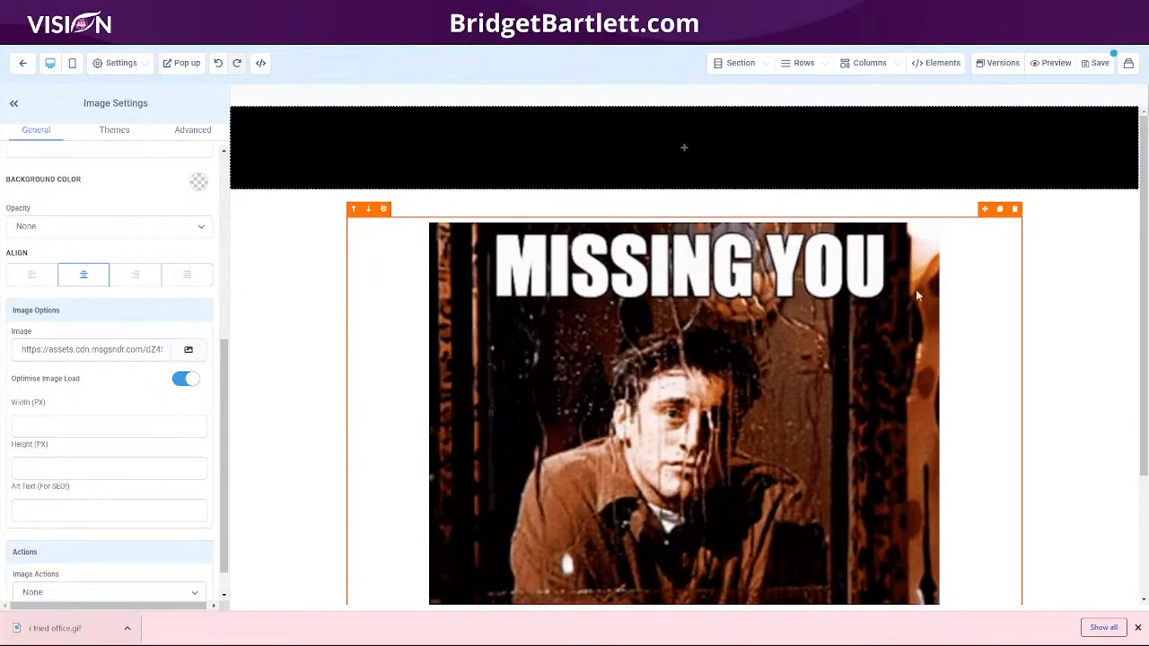
# Step: Add a headline above the GIF reading "You have successfully unsubscribed from our list."
pyautogui.scroll(-2, 846, 376)
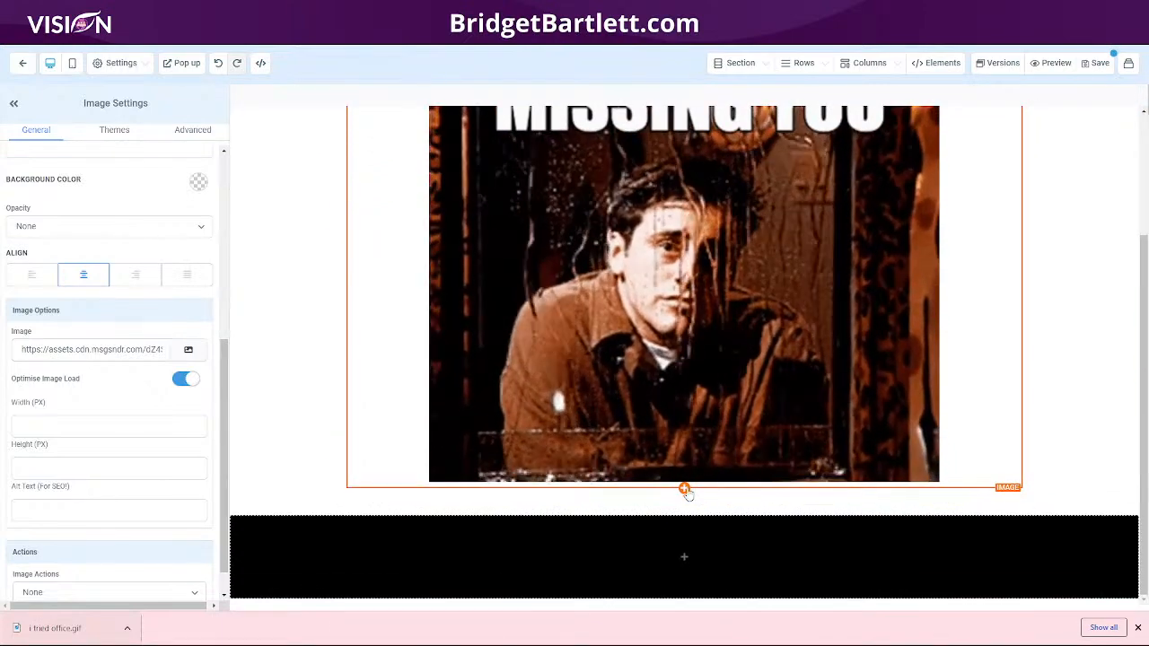
pyautogui.click(685, 486)
pyautogui.moveTo(930, 177); pyautogui.dragTo(617, 183)
pyautogui.scroll(2, 617, 184)
pyautogui.moveTo(536, 230); pyautogui.dragTo(857, 225)
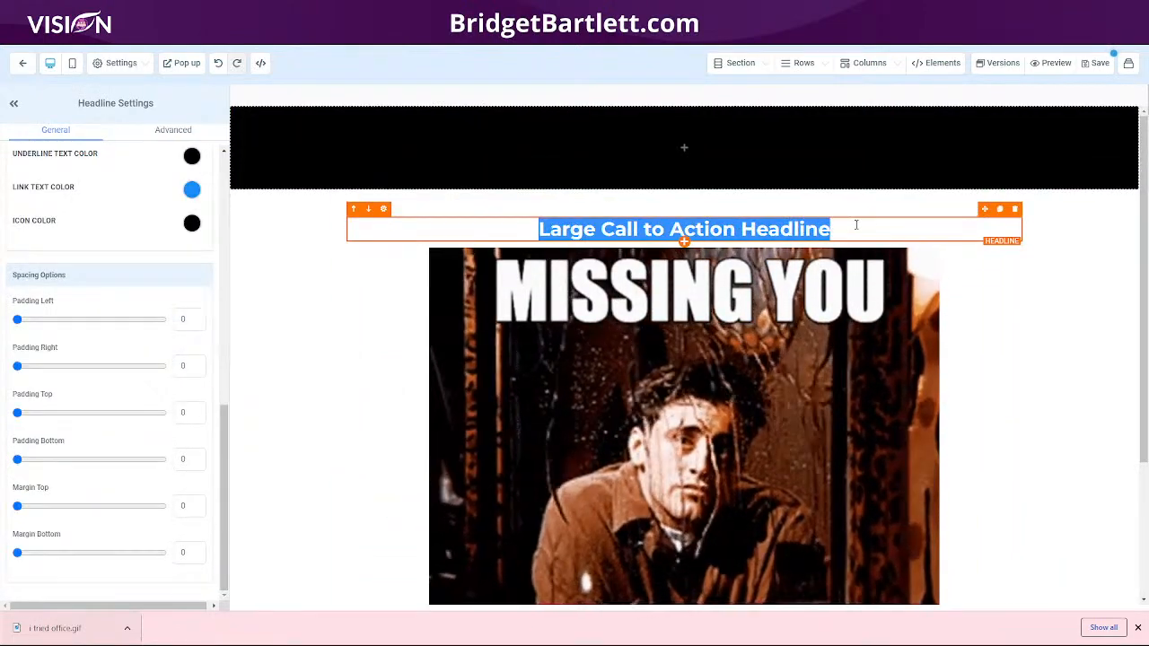
pyautogui.write('Y')
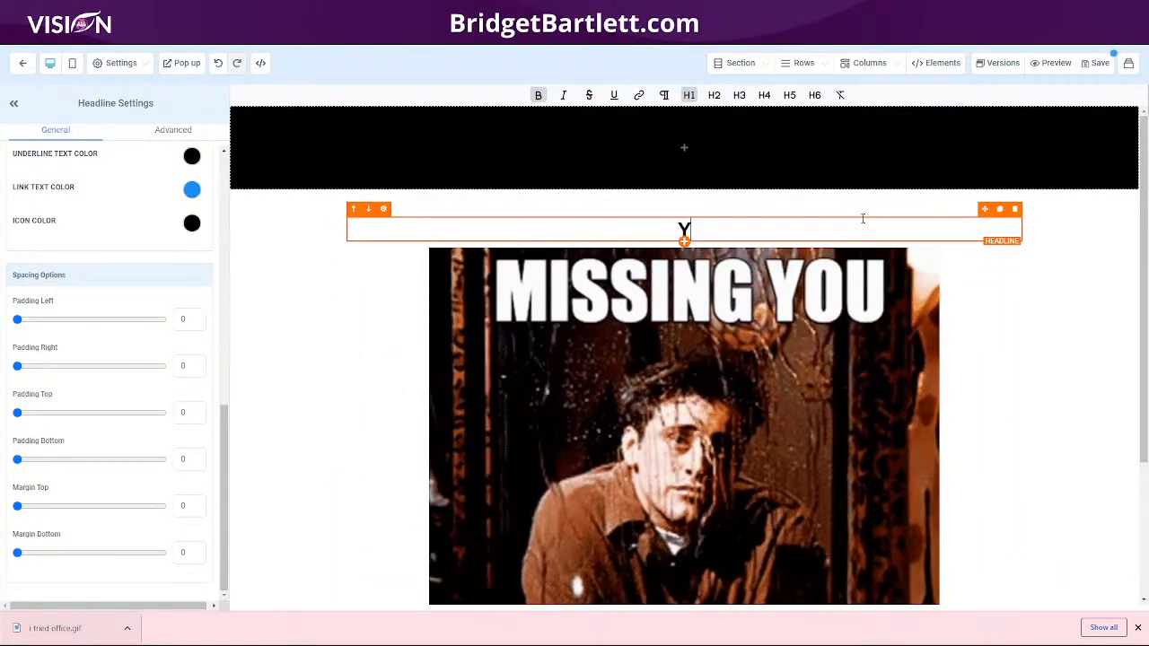
pyautogui.write('ou have suc')
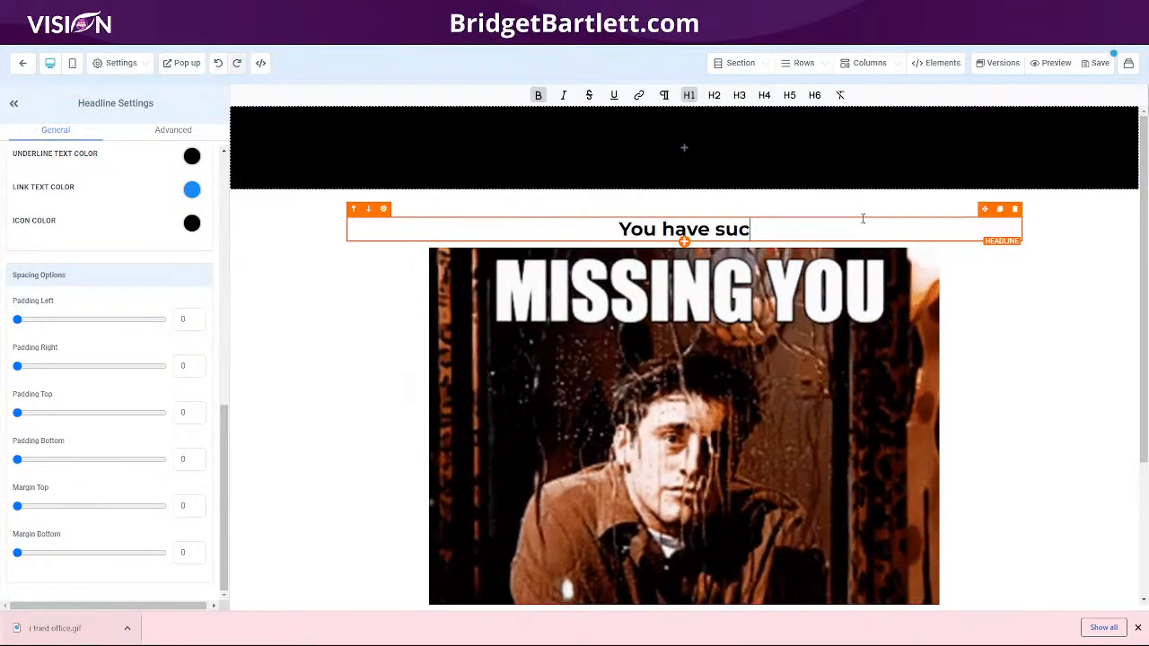
pyautogui.write('cessfully un')
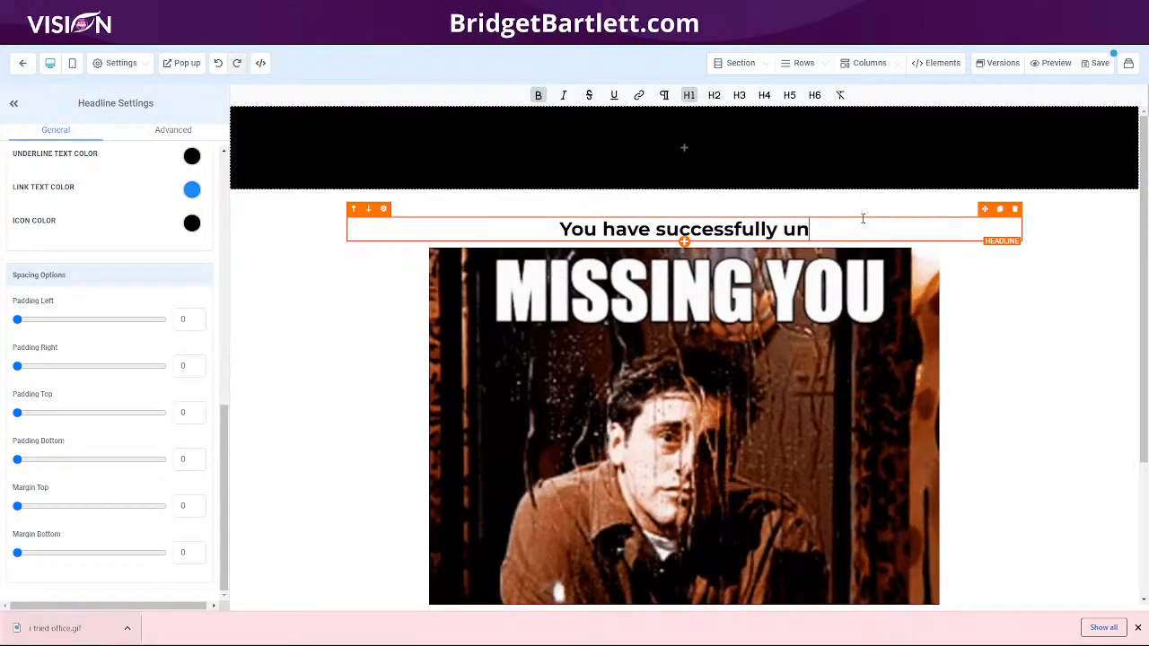
pyautogui.write('subscri')
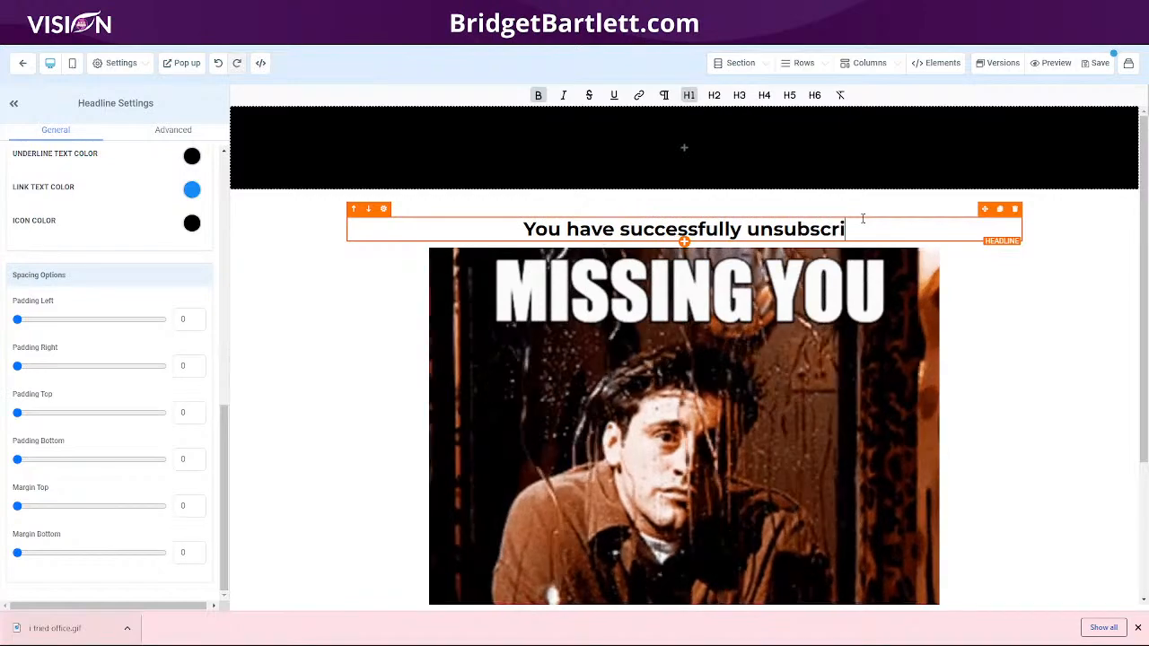
pyautogui.write('bed from our ')
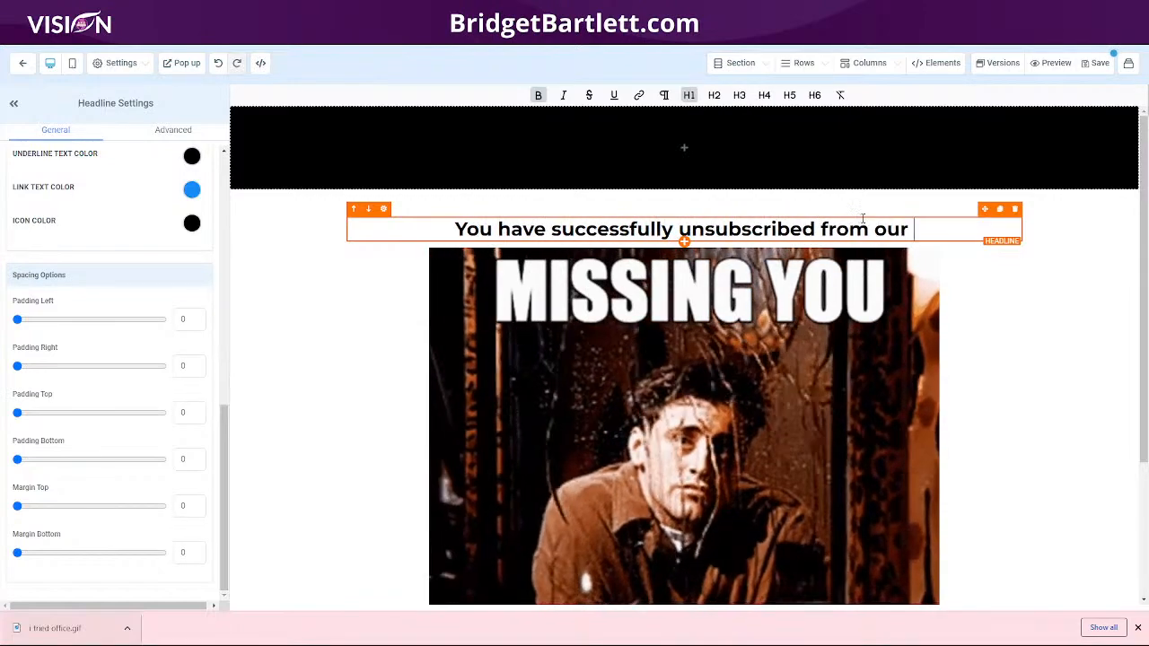
pyautogui.write('list')
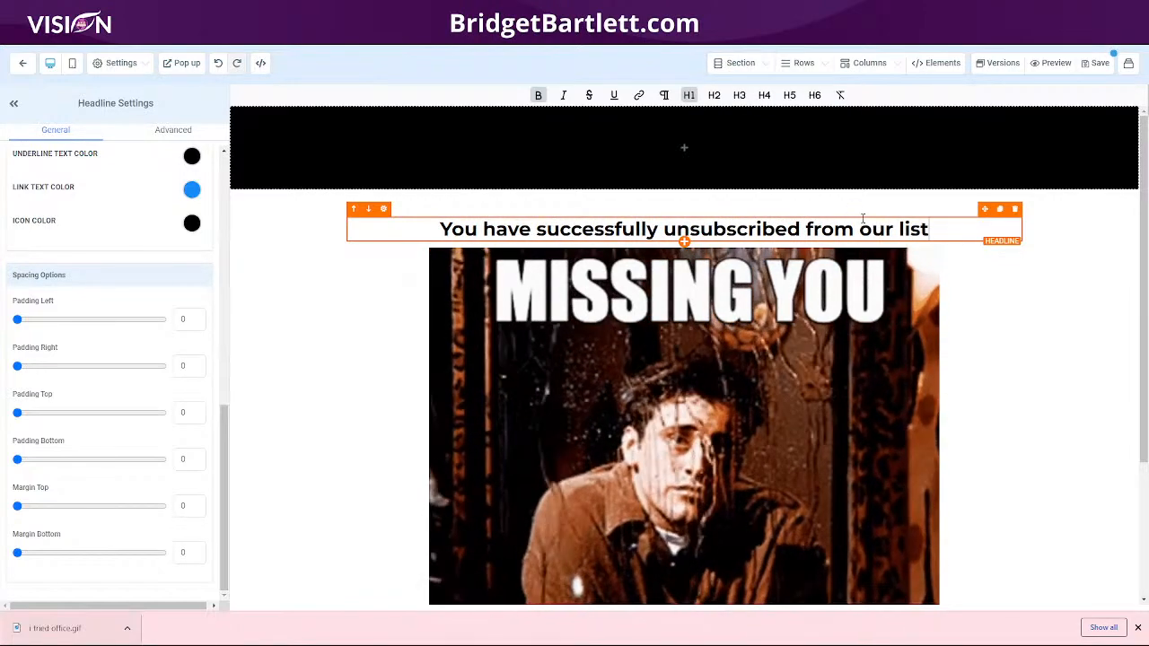
pyautogui.write('.')
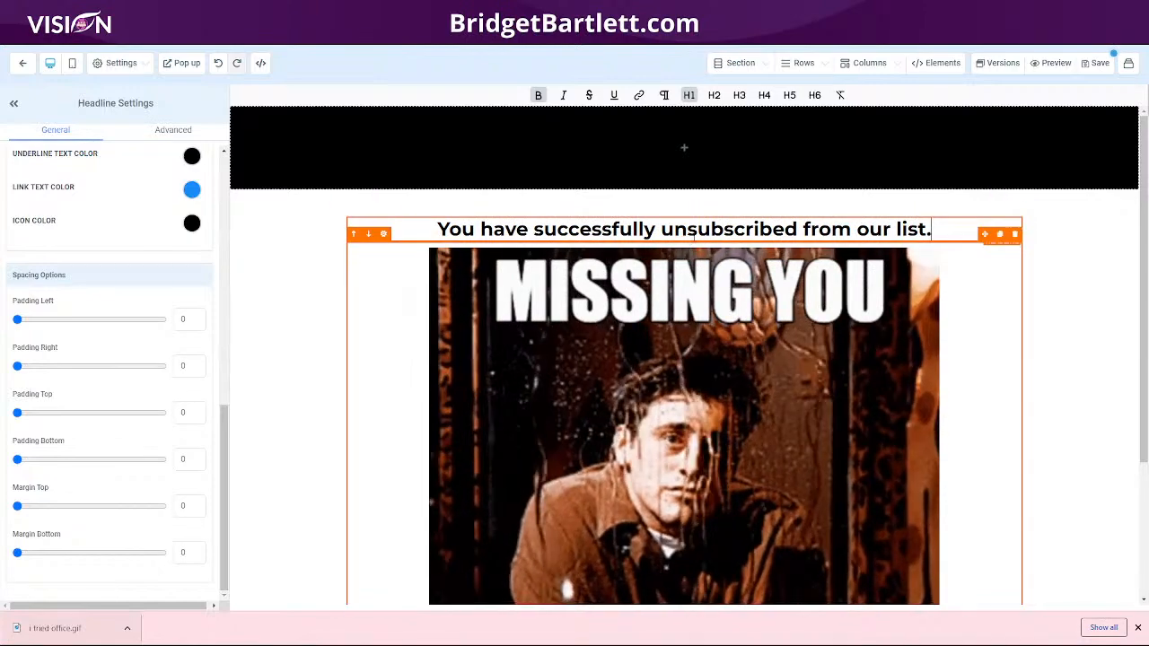
# Step: Add a sub headline under the main headline reading "You will no longer receive any communications from us."
pyautogui.click(684, 241)
pyautogui.moveTo(1026, 180); pyautogui.dragTo(675, 261)
pyautogui.click(818, 250)
pyautogui.tripleClick(818, 249)
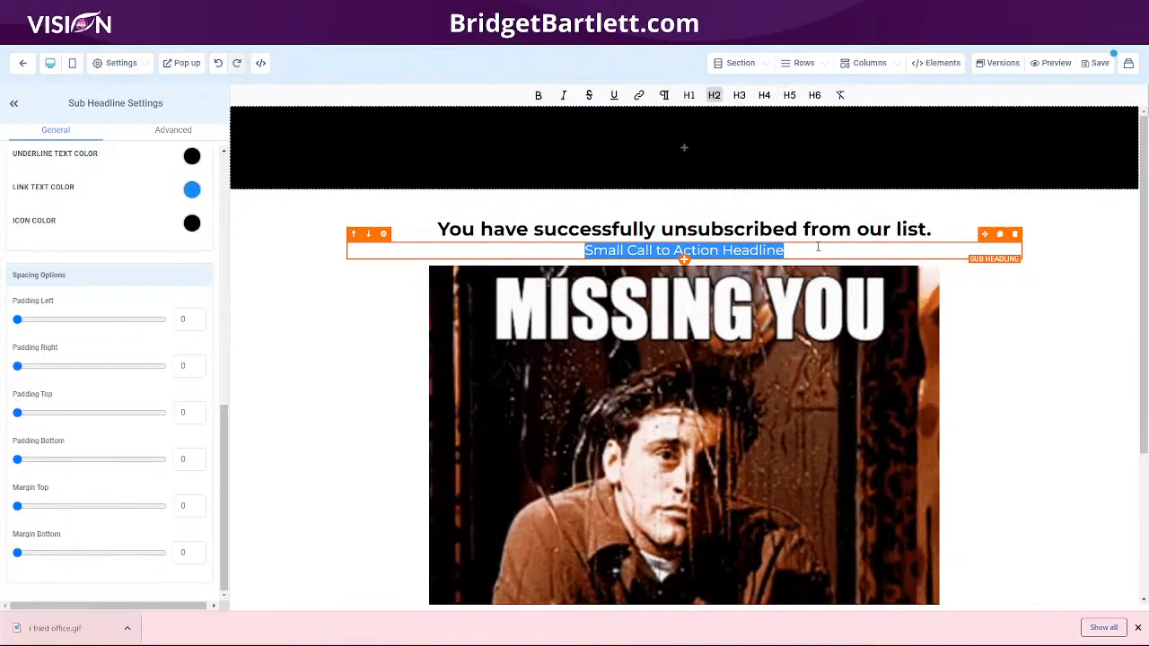
pyautogui.write('You will not')
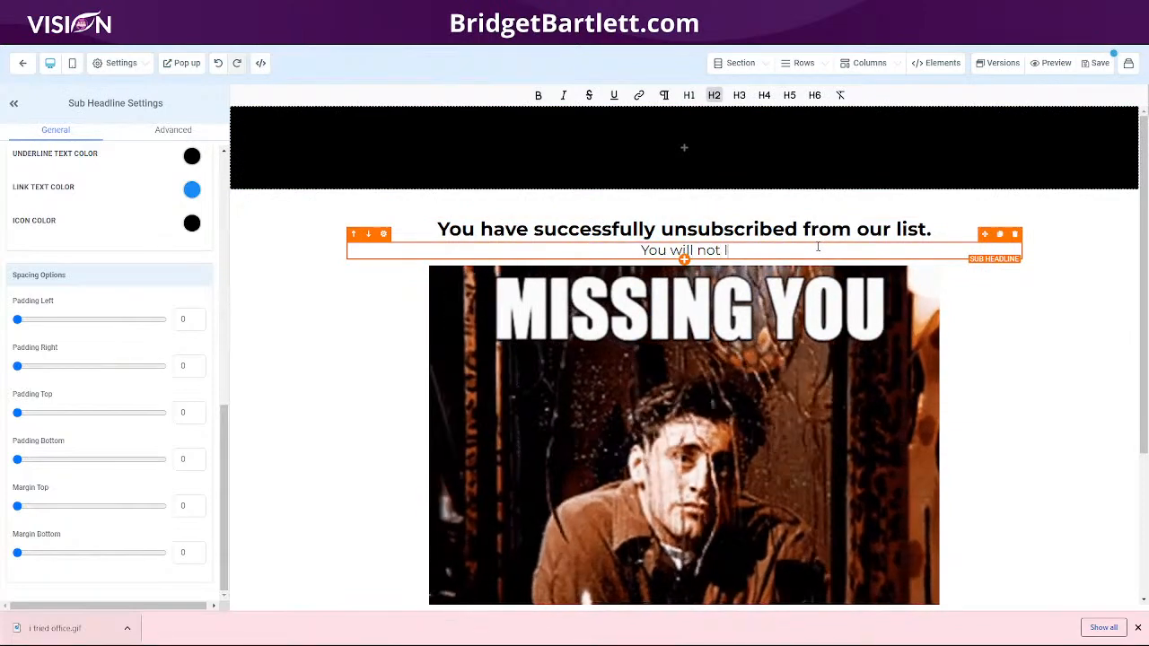
pyautogui.press('BackSpace')
pyautogui.press('BackSpace')
pyautogui.write('long')
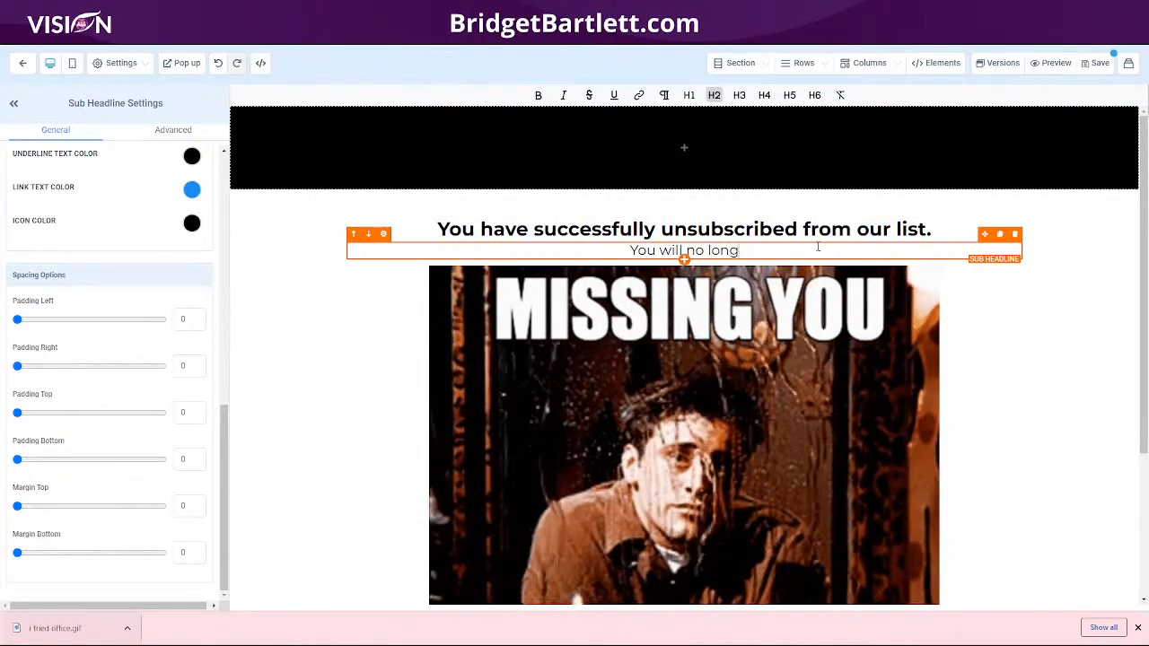
pyautogui.write('er receive a')
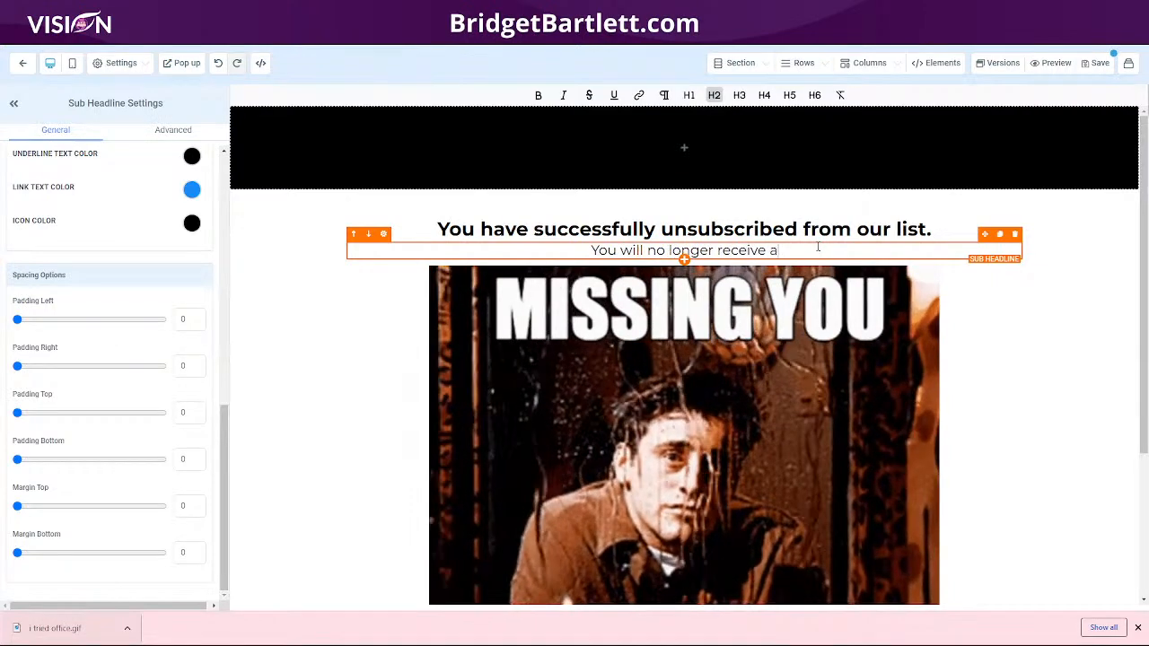
pyautogui.write('ny commu')
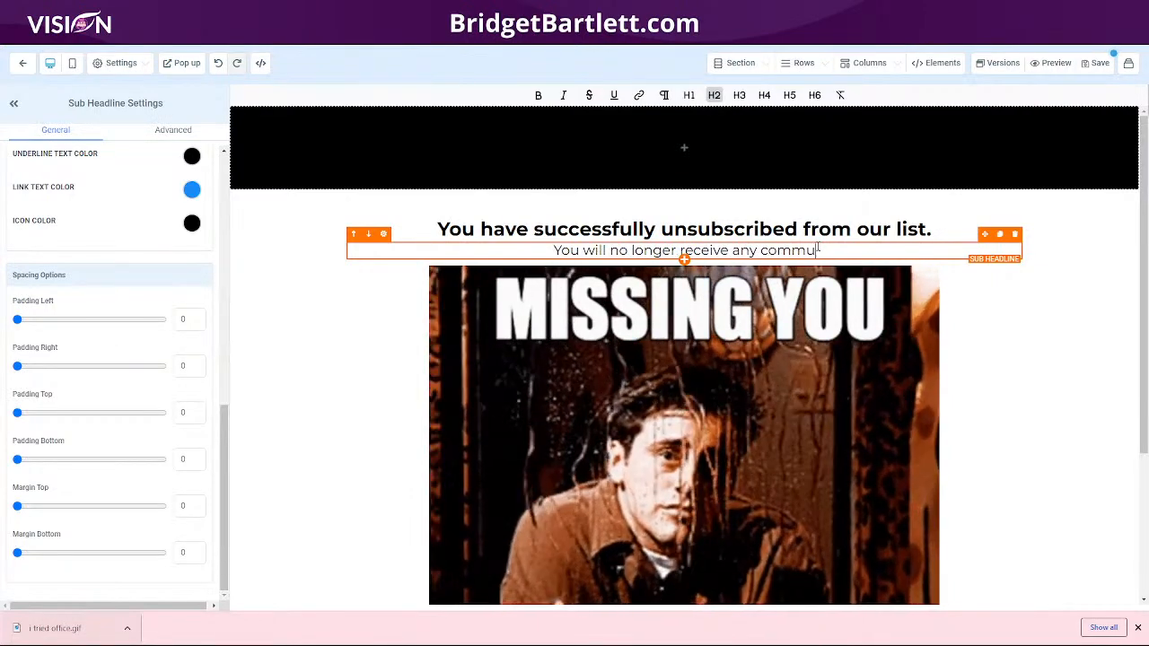
pyautogui.write('nications from uys')
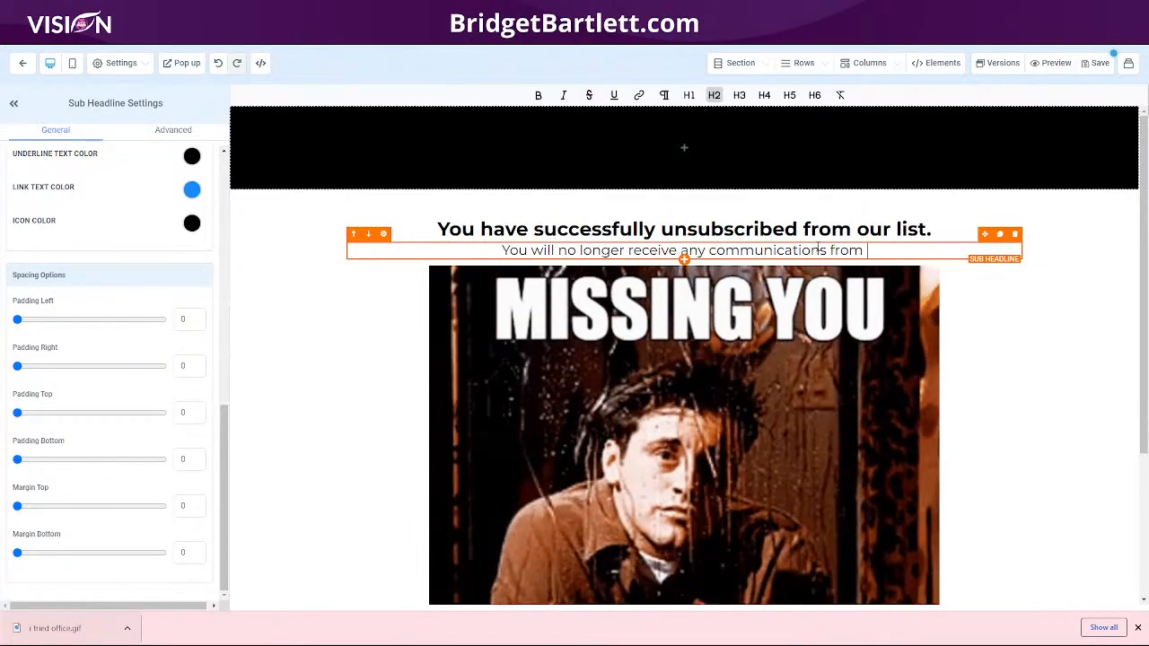
pyautogui.press('BackSpace')
pyautogui.press('BackSpace')
pyautogui.write('s.')
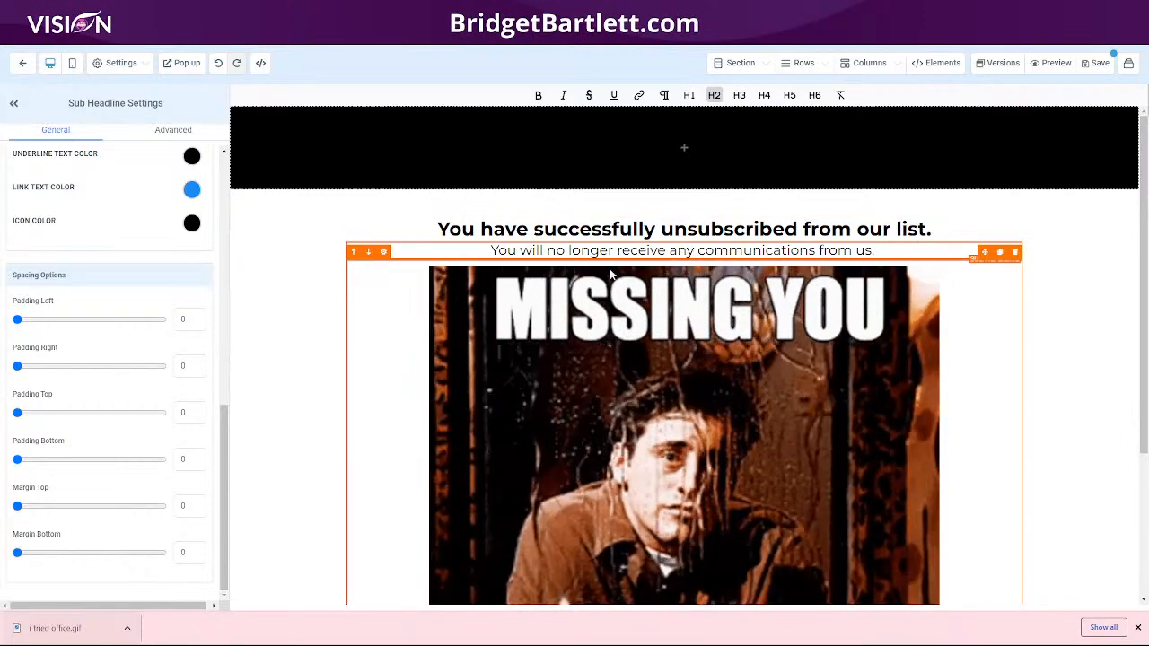
# Step: Give the GIF image a Dark Thumbnail Border
pyautogui.scroll(-2, 987, 377)
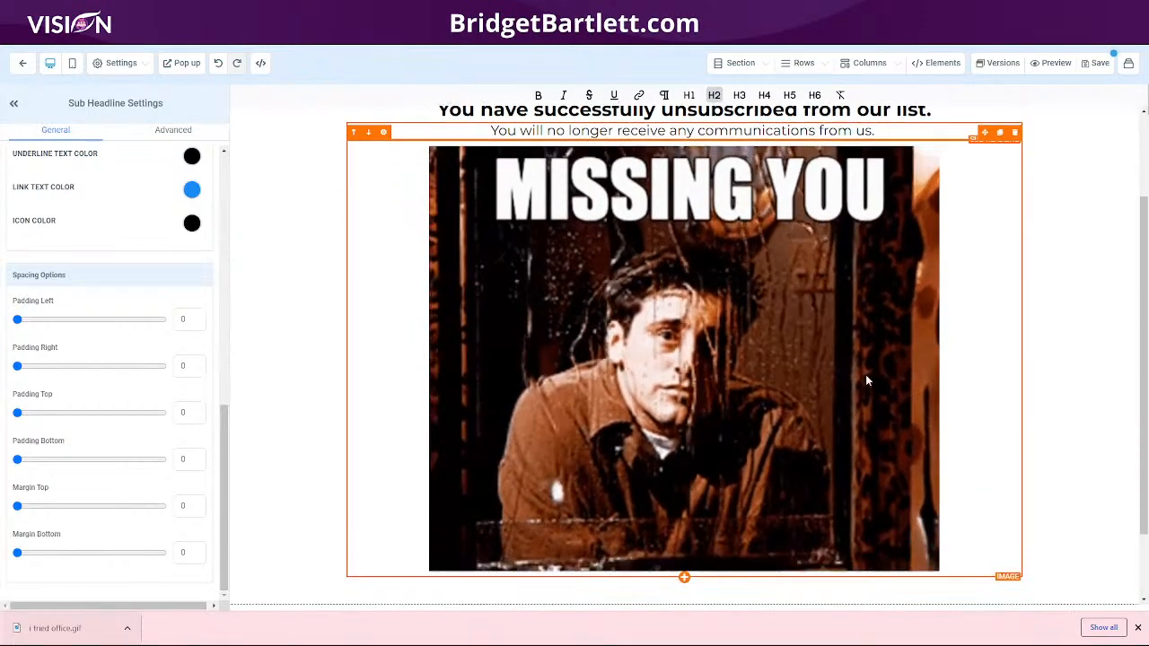
pyautogui.scroll(-1, 626, 398)
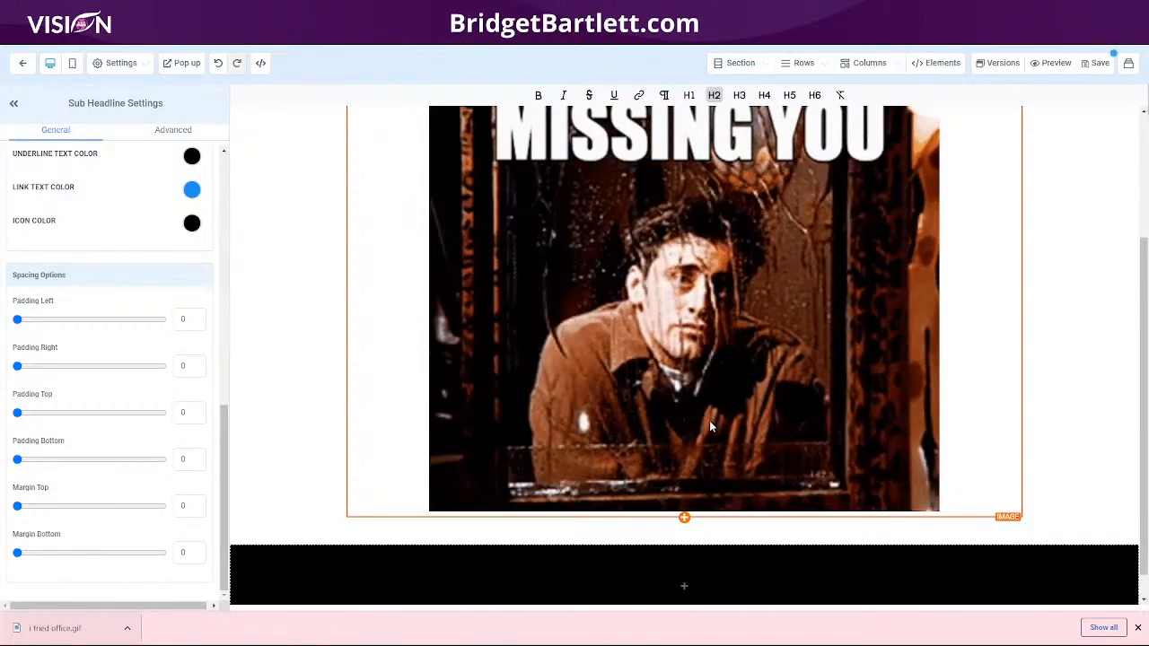
pyautogui.scroll(1, 712, 423)
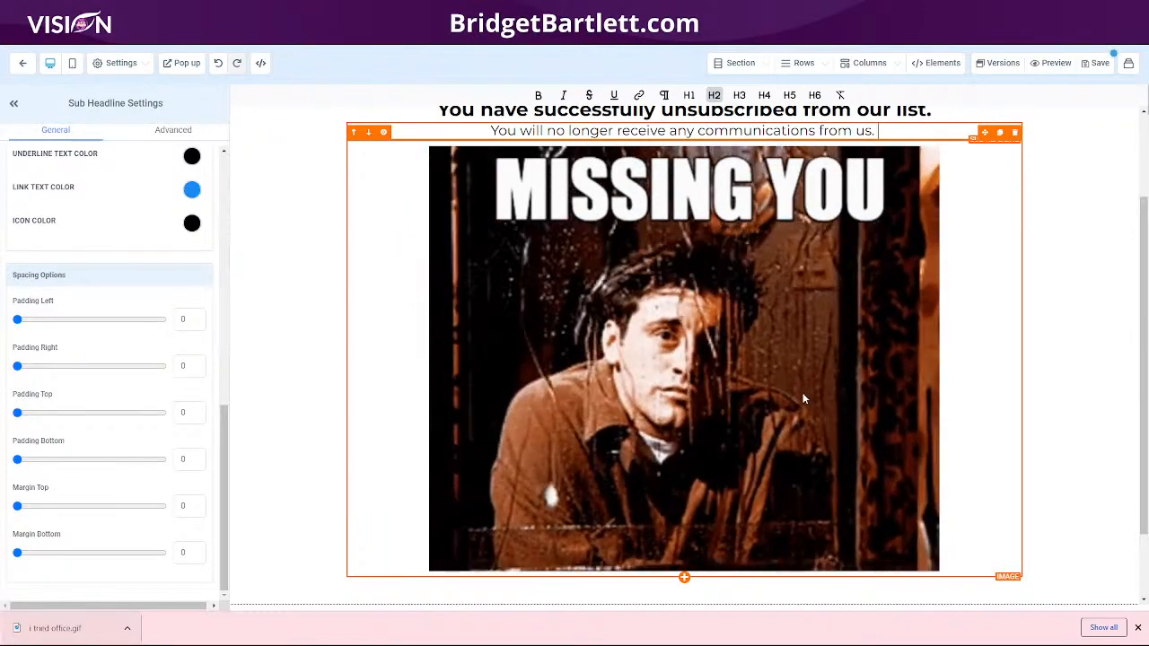
pyautogui.click(555, 376)
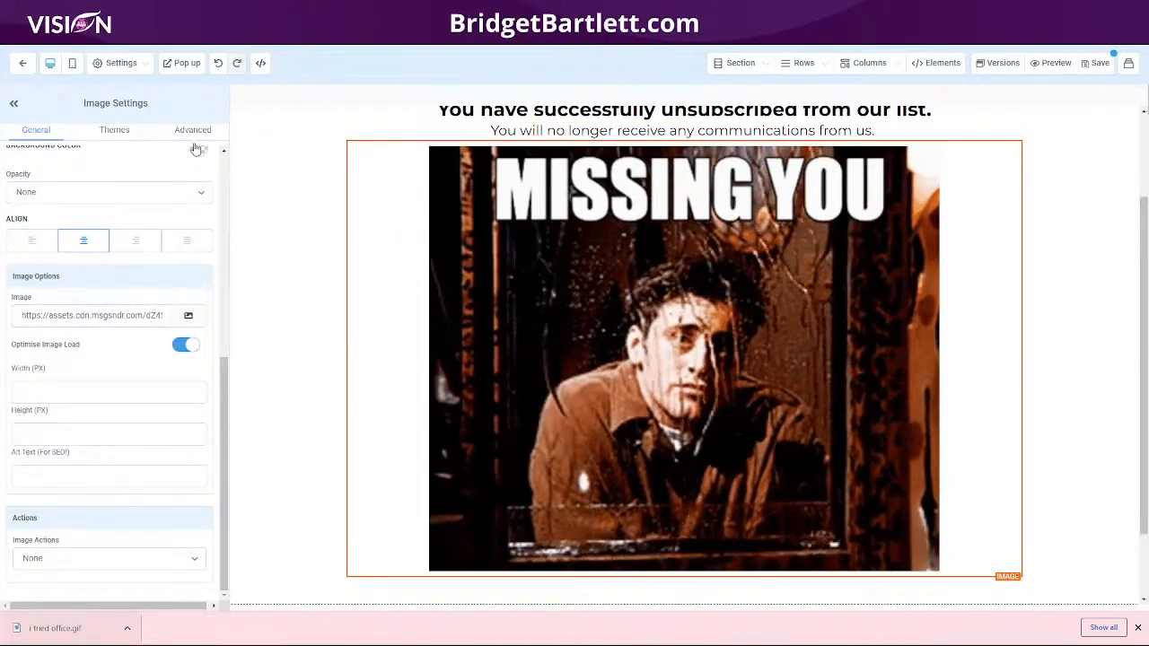
pyautogui.click(183, 131)
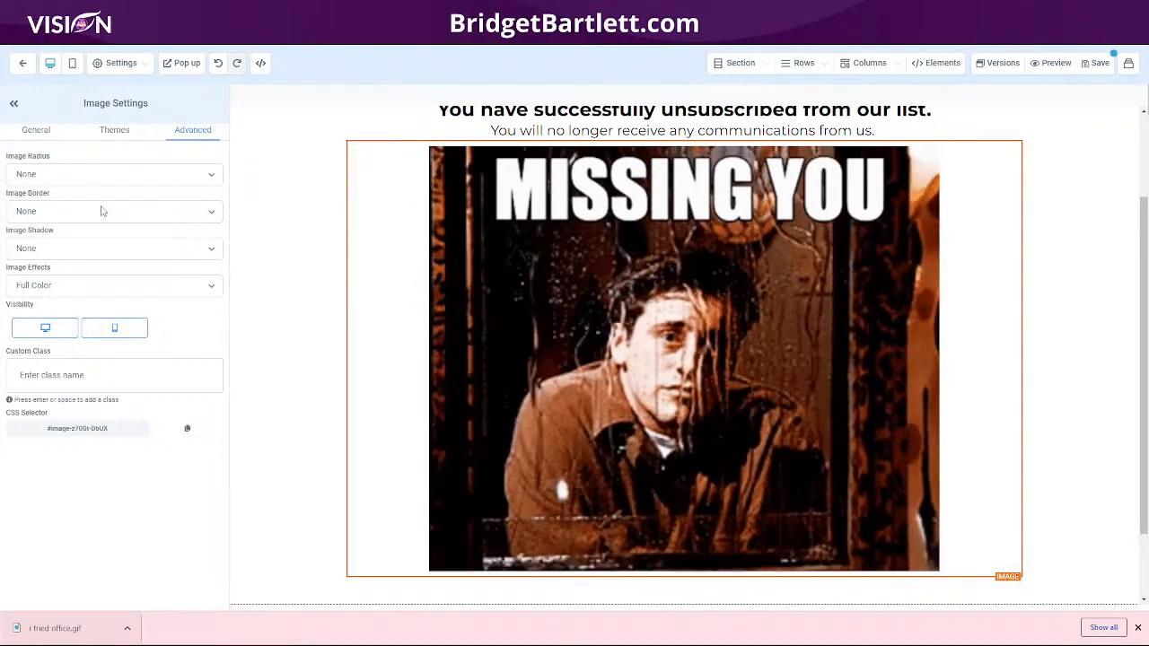
pyautogui.click(98, 213)
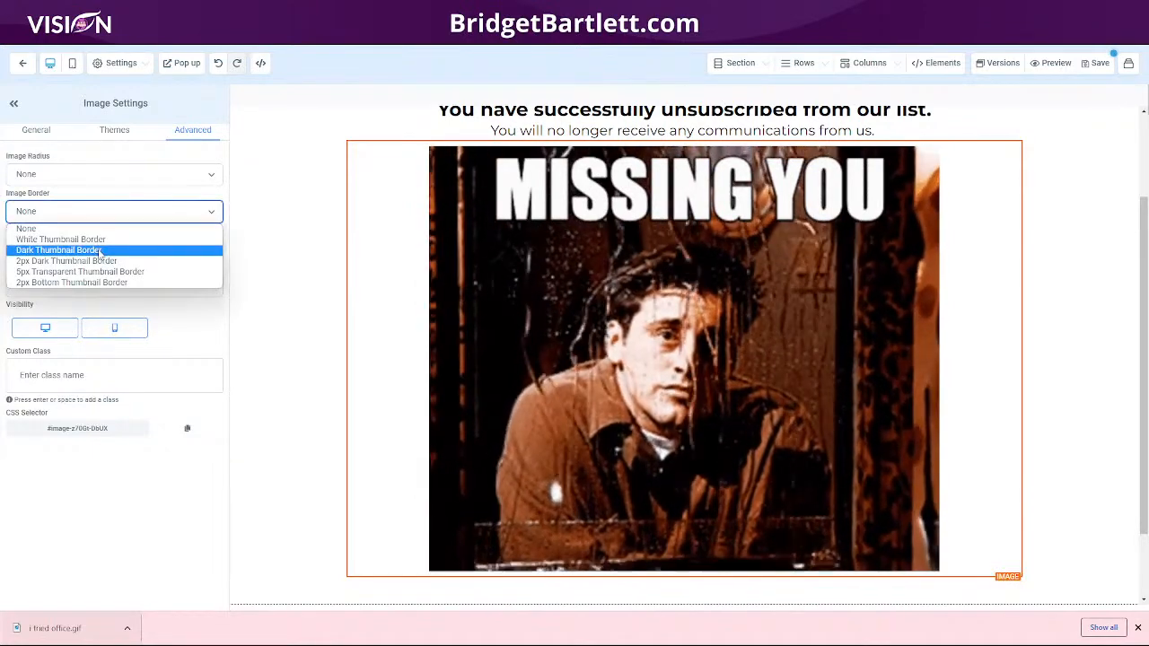
pyautogui.click(97, 250)
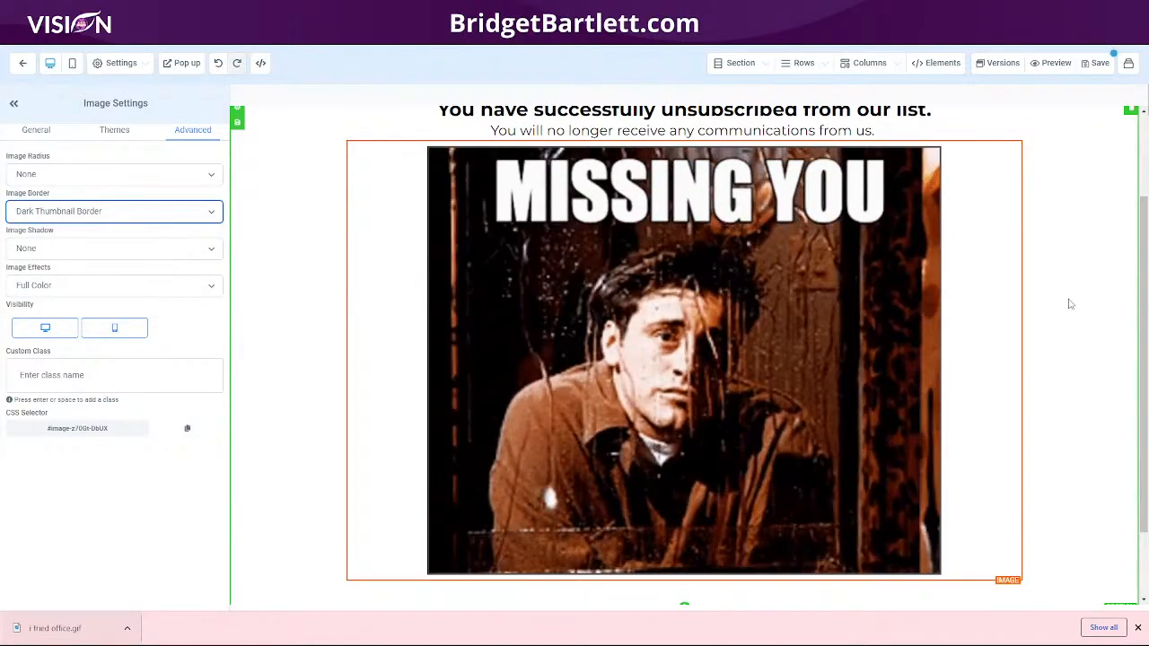
# Step: Save the Unsubscribe page and open its preview
pyautogui.scroll(2, 1069, 300)
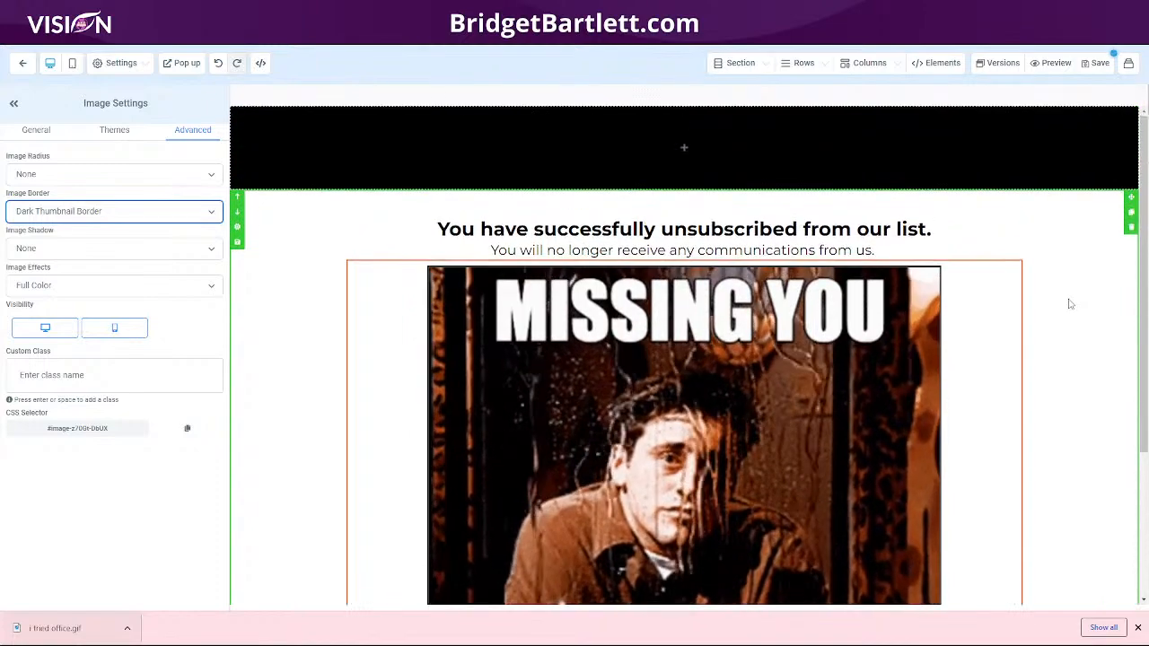
pyautogui.click(1098, 64)
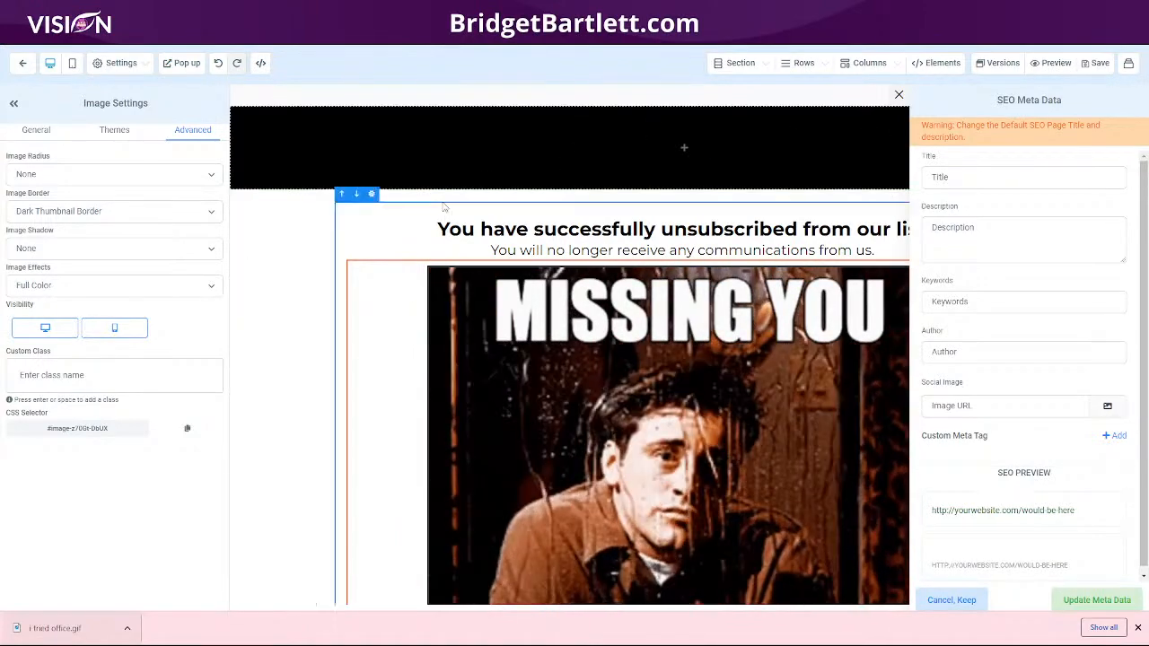
pyautogui.click(1056, 63)
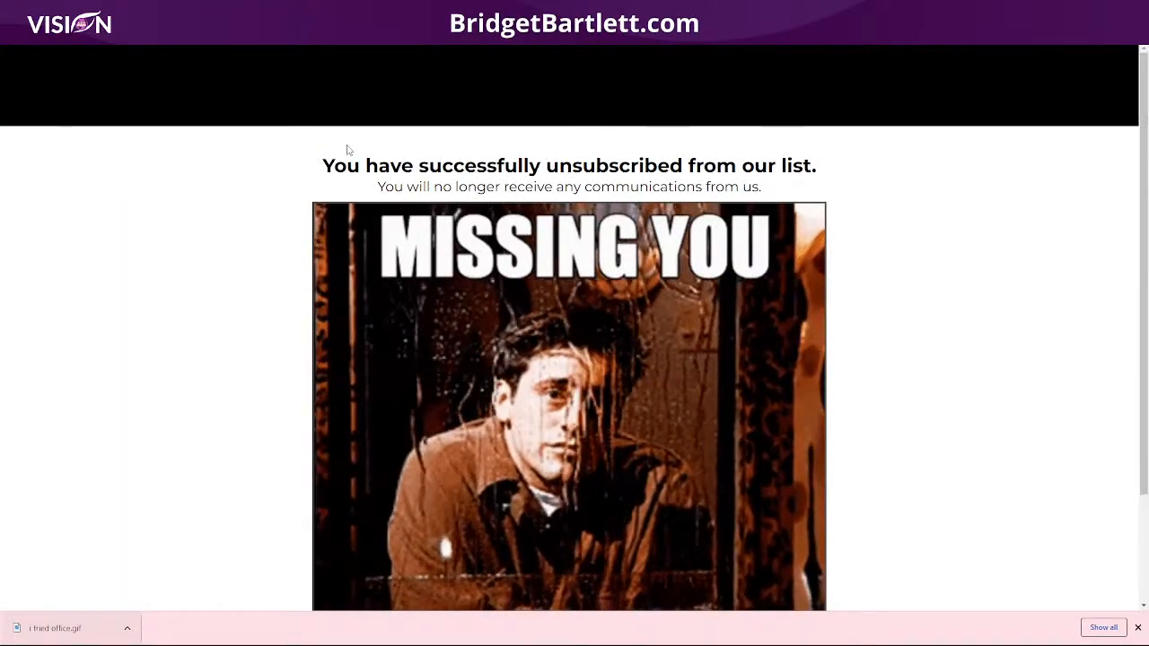
# Step: Review the previewed page, then open the live Unsubscribe page from the website pages list and close it
pyautogui.scroll(-3, 868, 321)
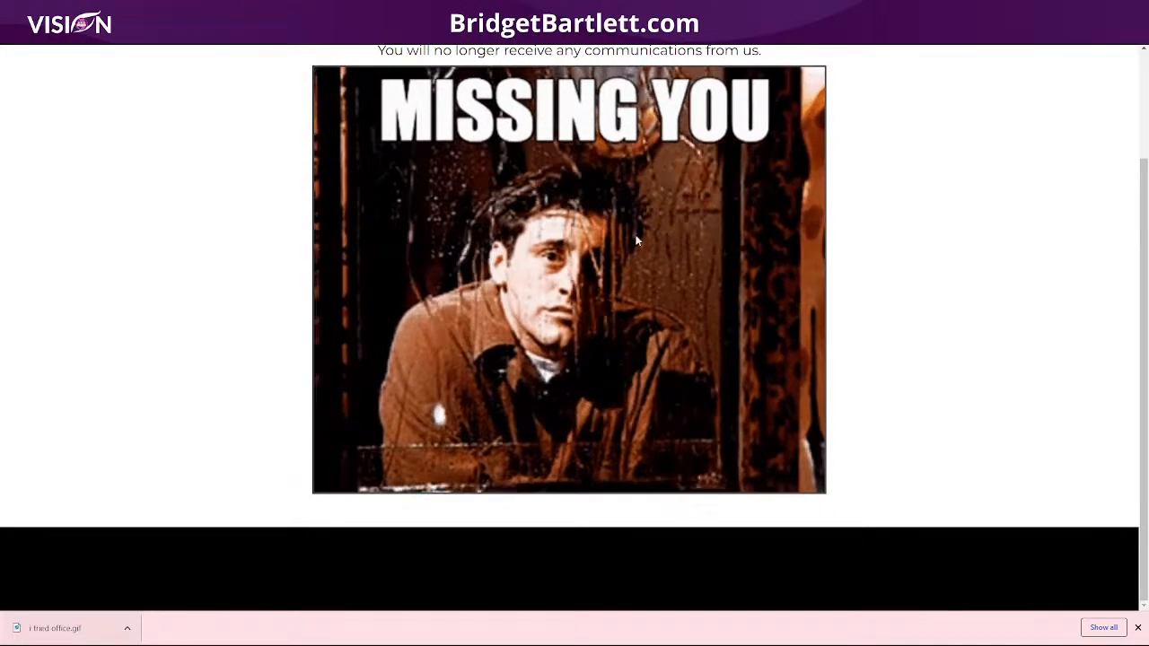
pyautogui.scroll(3, 536, 416)
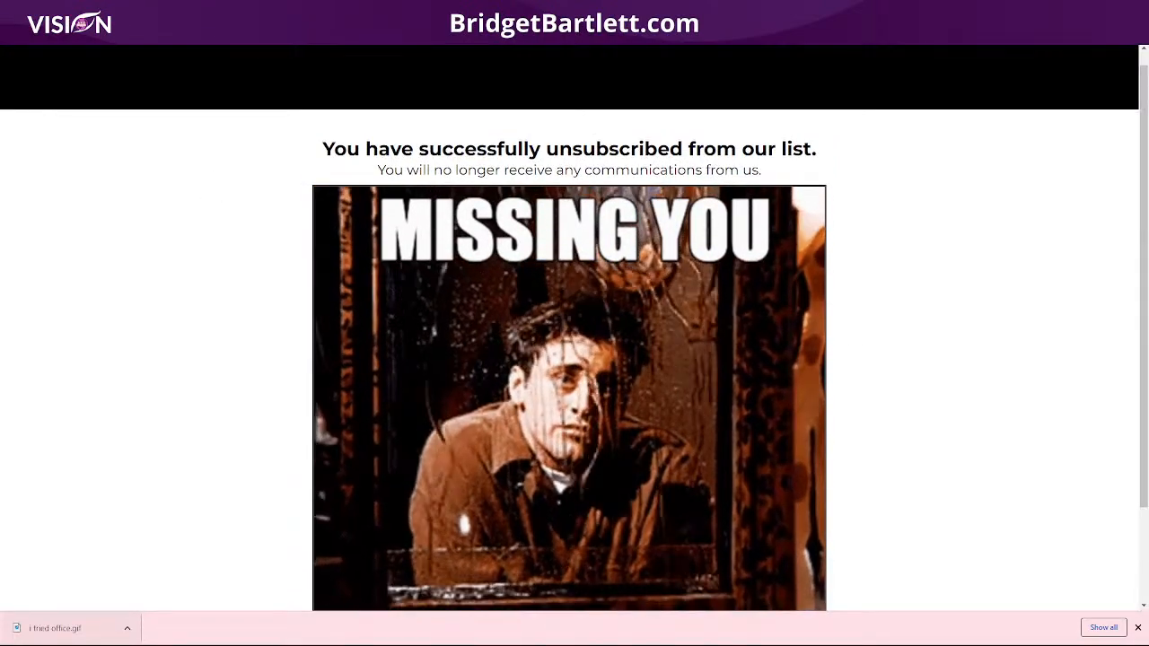
pyautogui.click(171, 11)
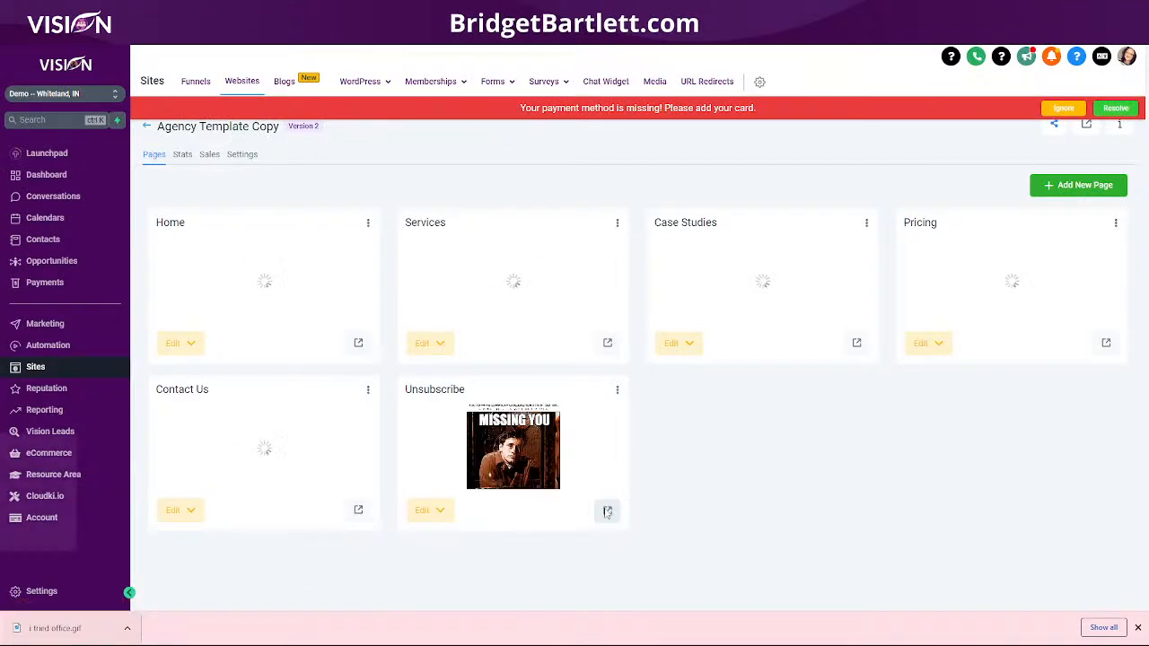
pyautogui.click(607, 509)
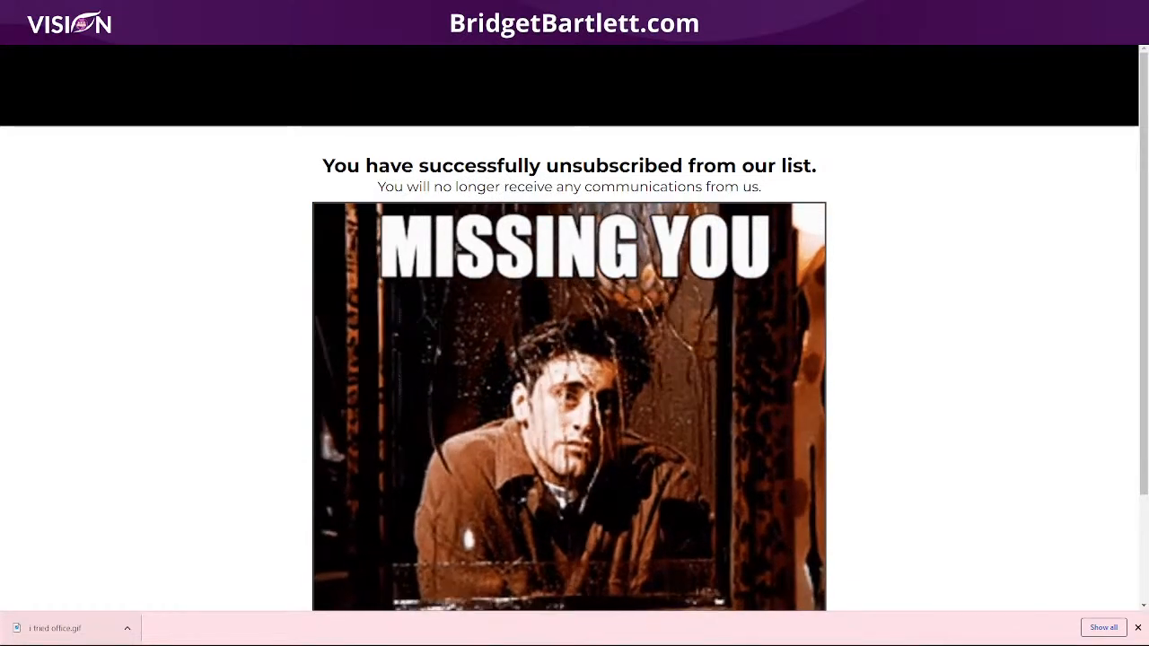
pyautogui.hotkey('ctrl', 'w')
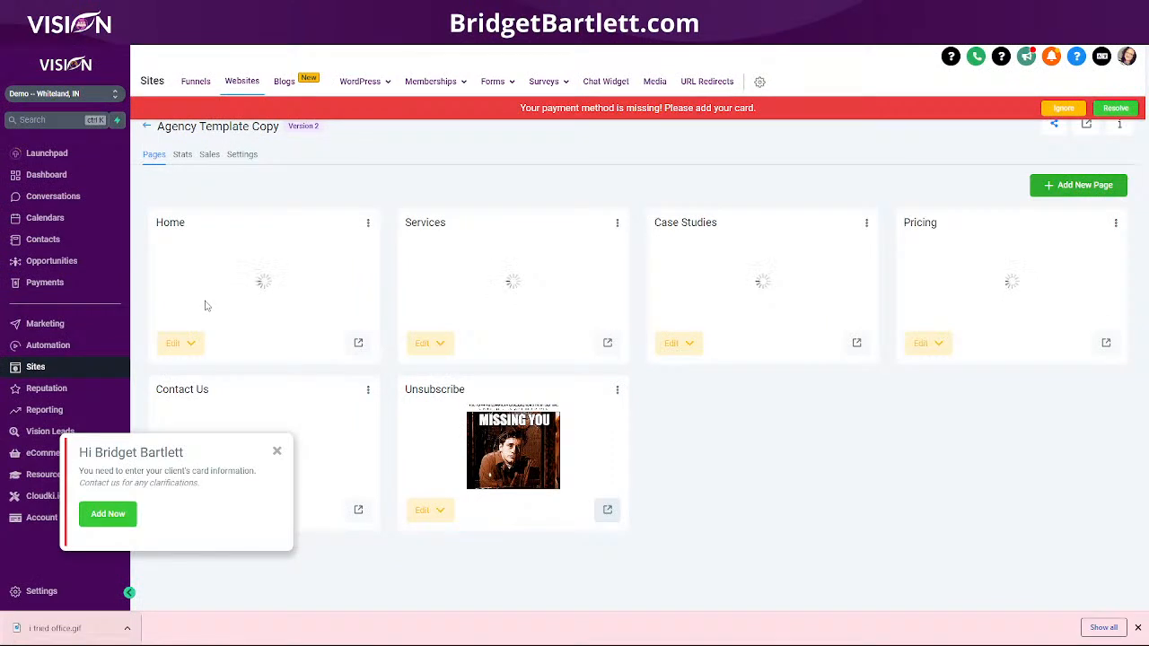
pyautogui.click(49, 199)
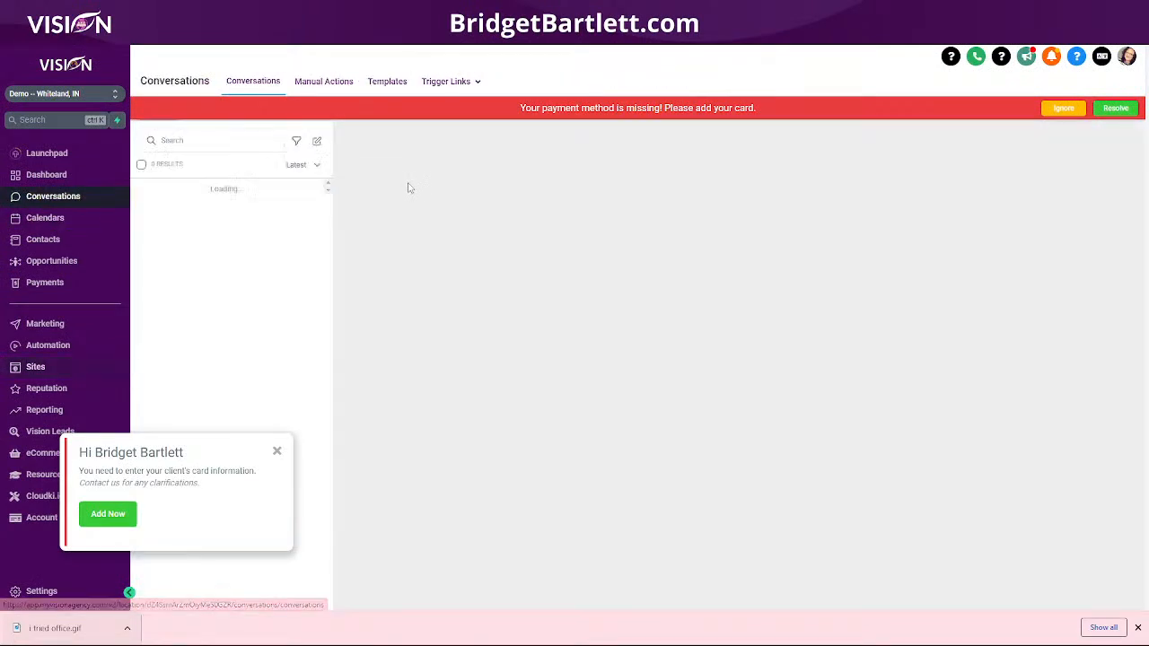
pyautogui.moveTo(440, 94)
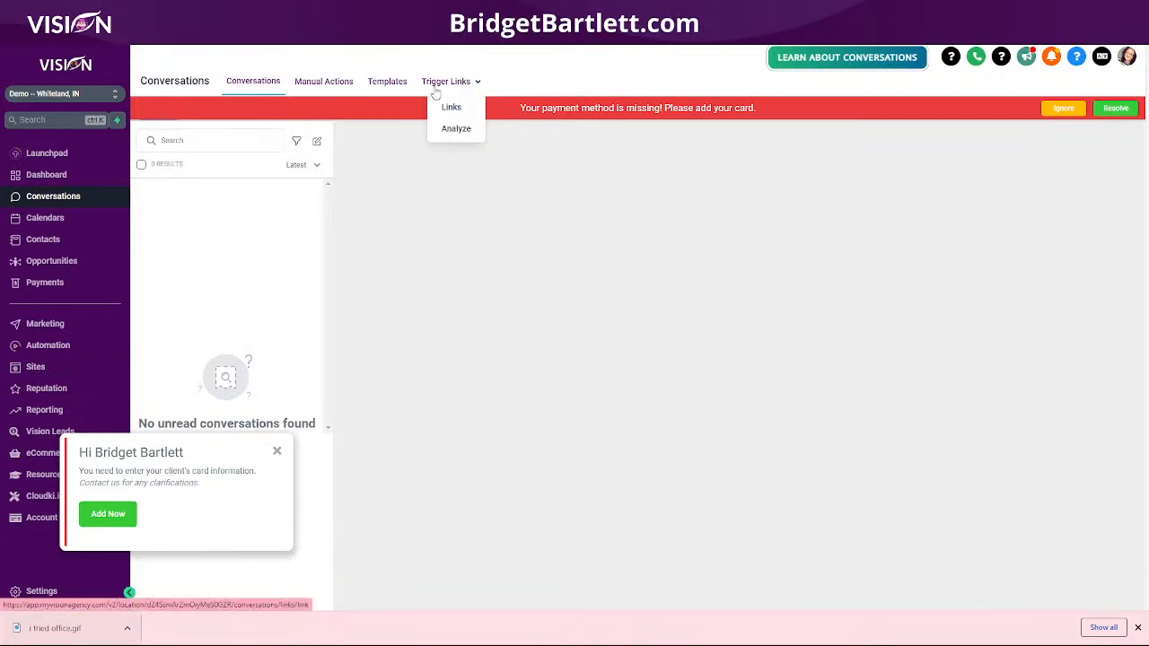
pyautogui.click(452, 109)
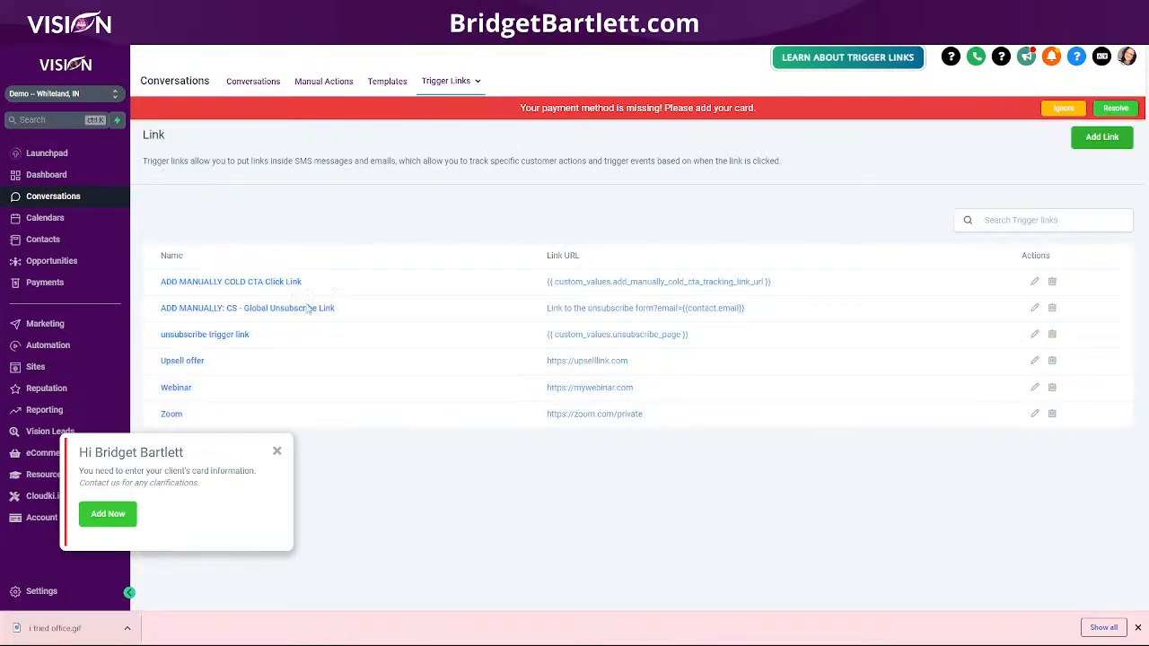
pyautogui.click(1097, 144)
pyautogui.click(429, 149)
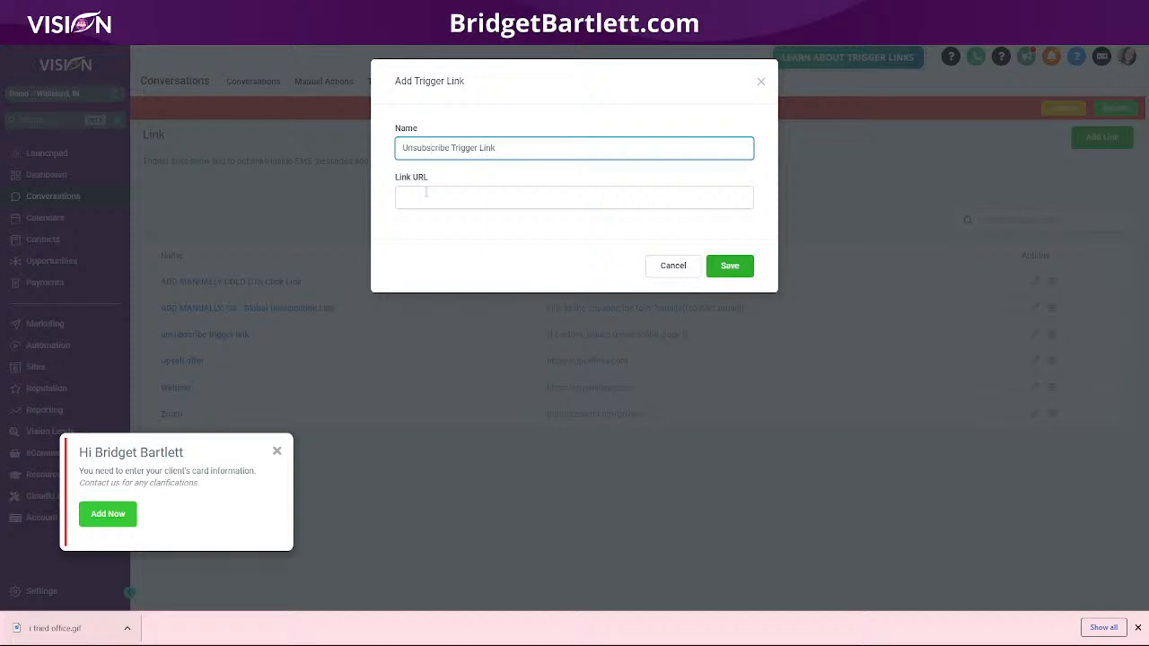
pyautogui.click(425, 192)
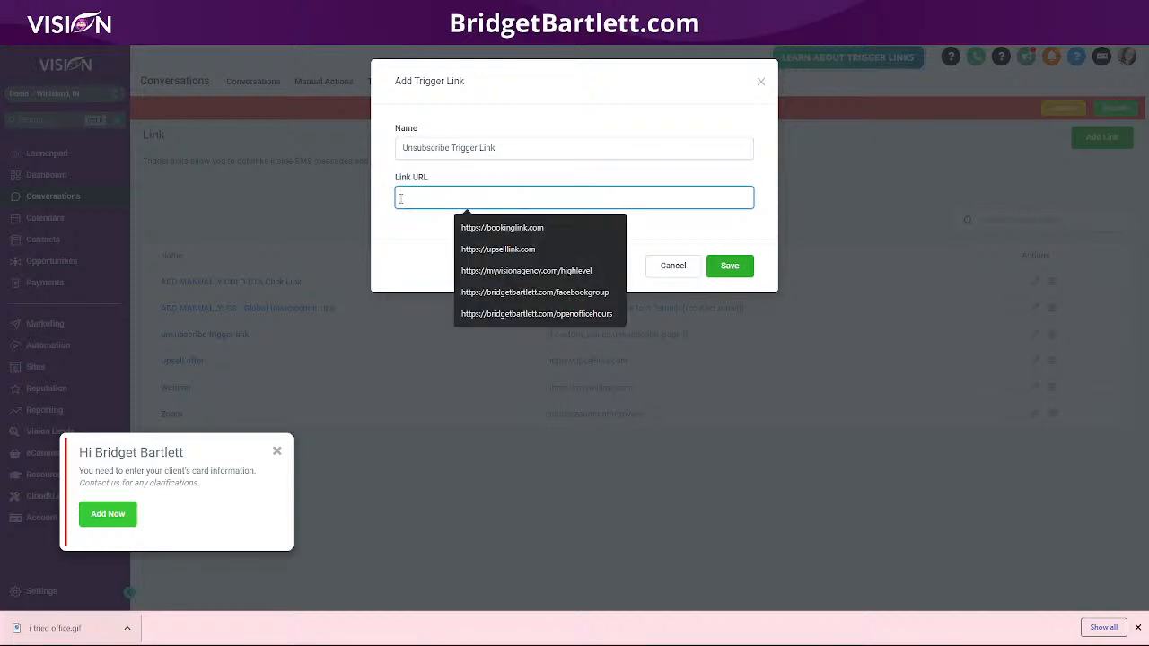
pyautogui.write('https://myvisionteam.us/unsubscribe')
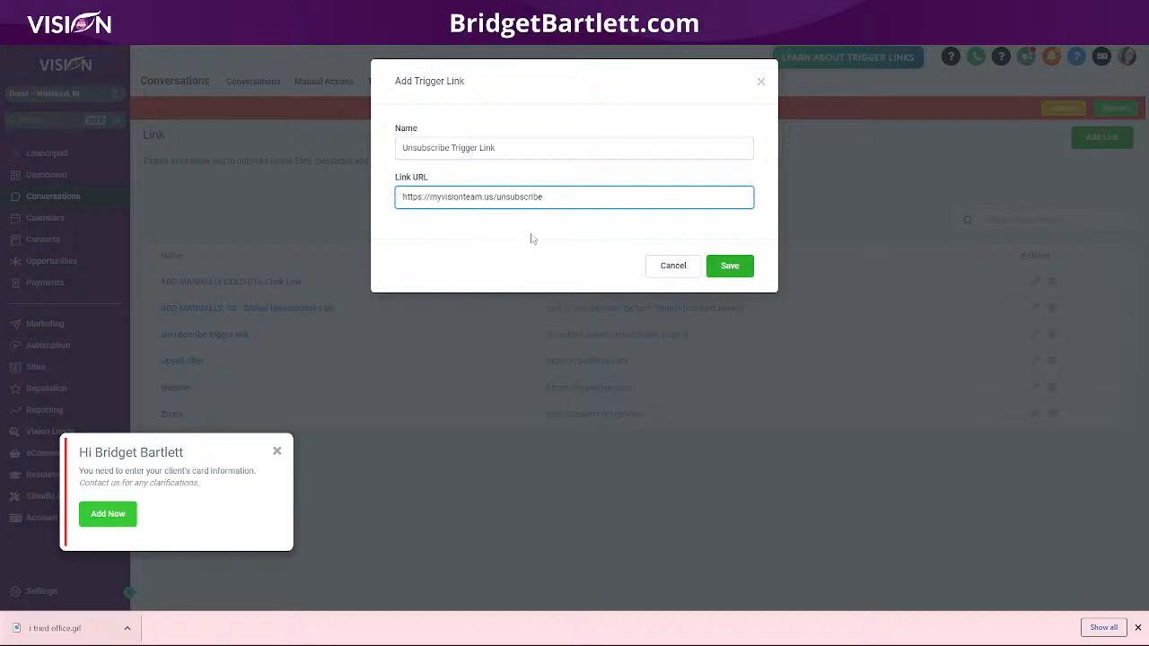
pyautogui.click(730, 267)
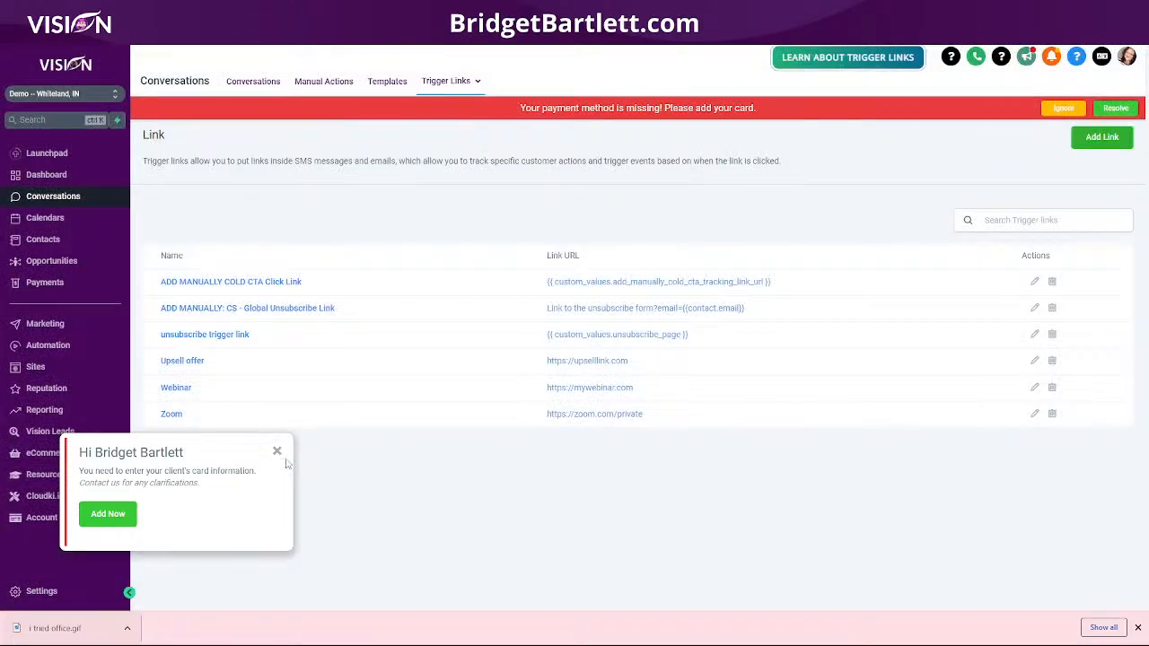
# Step: Dismiss the card notice and delete the older lowercase "unsubscribe trigger link"
pyautogui.click(276, 450)
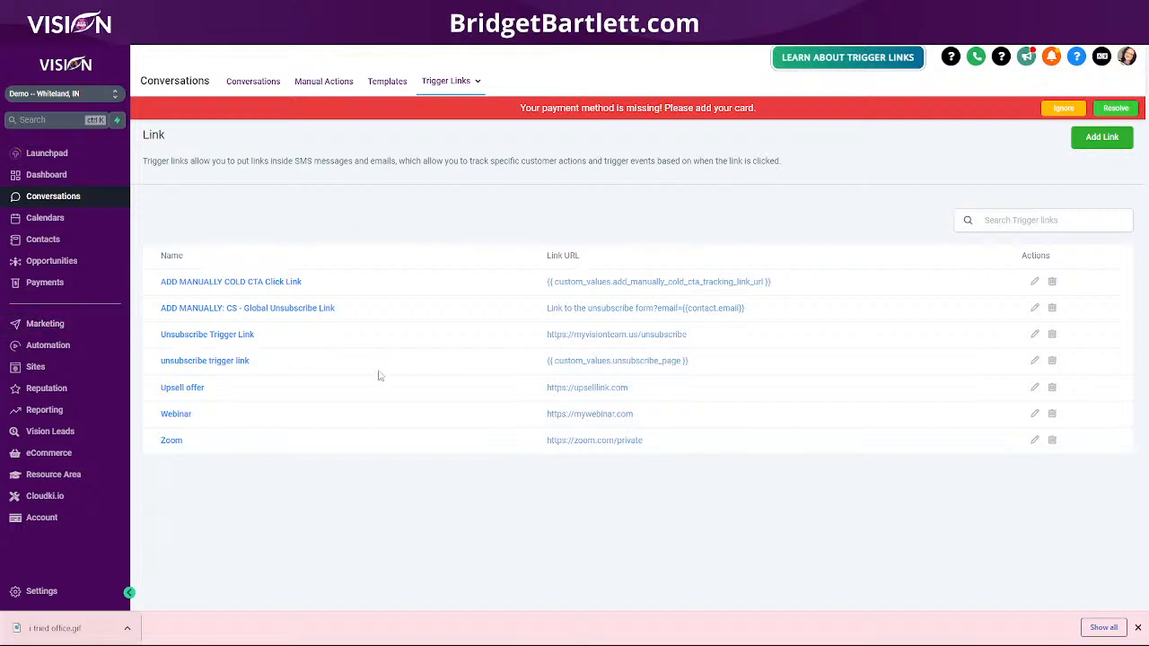
pyautogui.click(1053, 361)
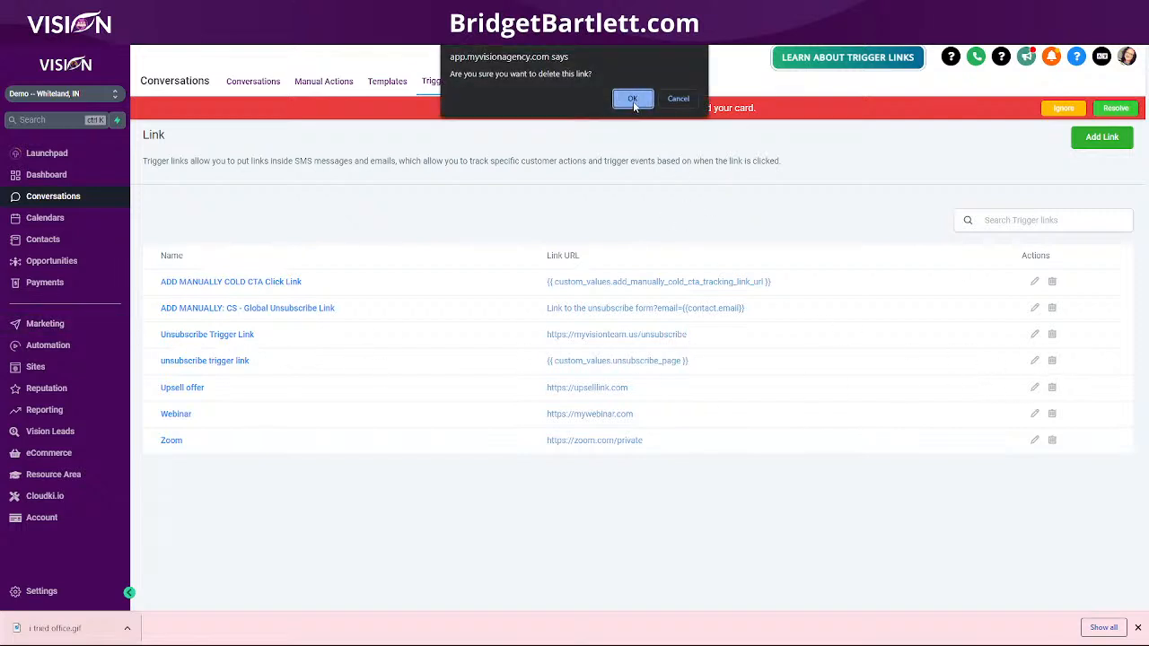
pyautogui.click(633, 101)
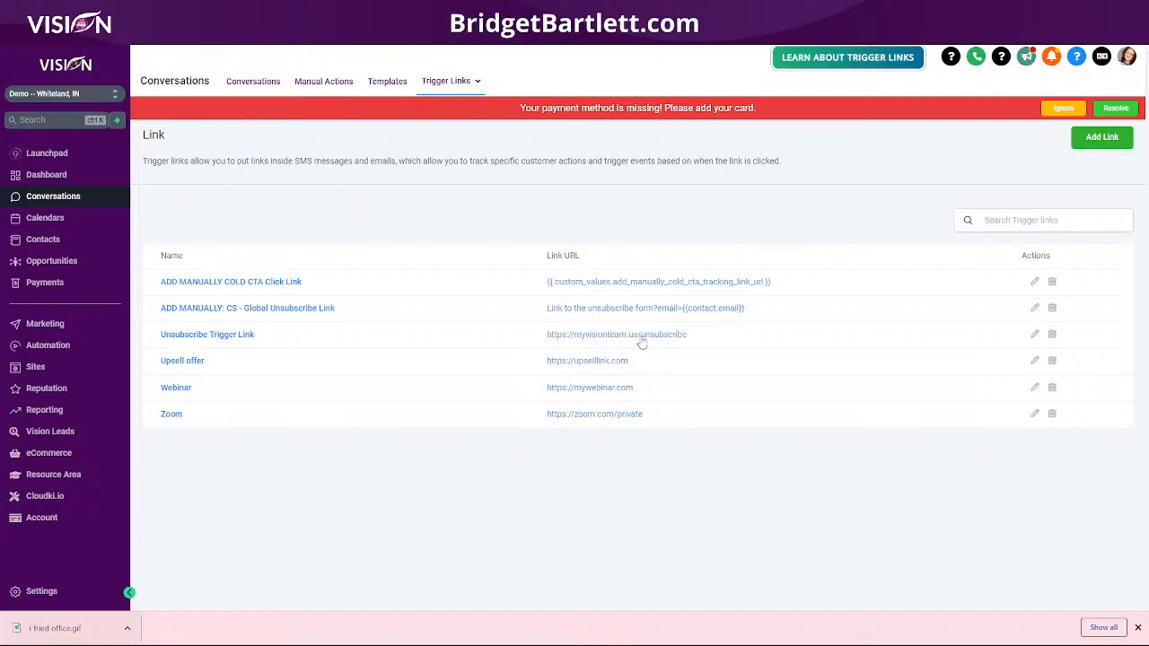
# Step: Start a new automation workflow
pyautogui.click(48, 346)
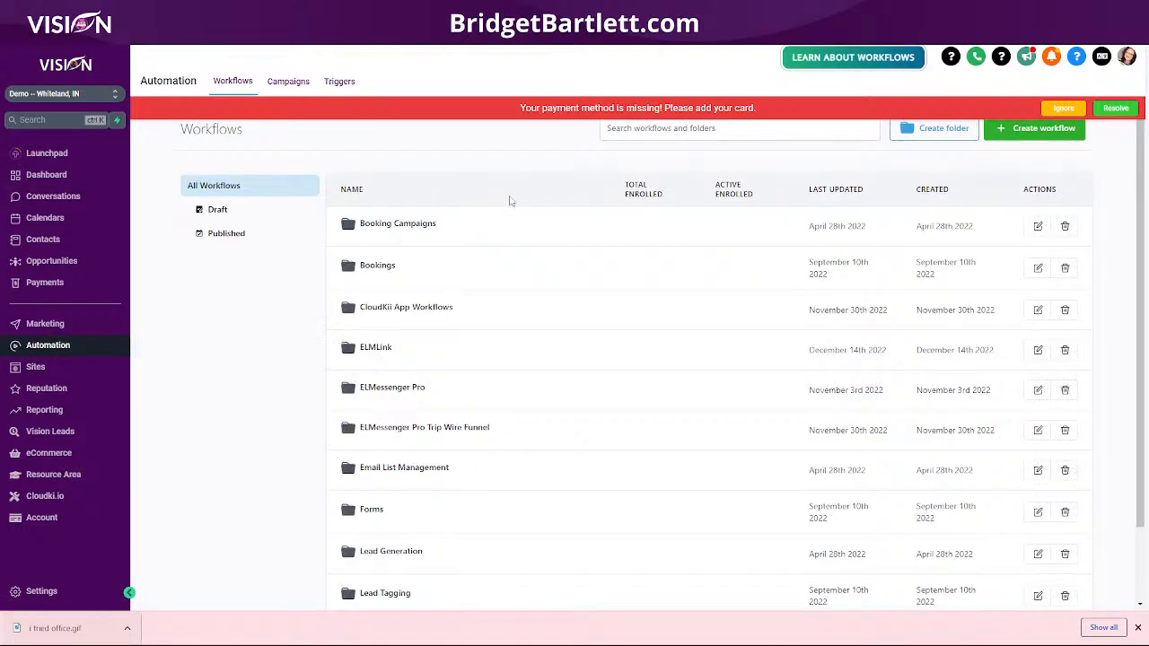
pyautogui.click(1040, 131)
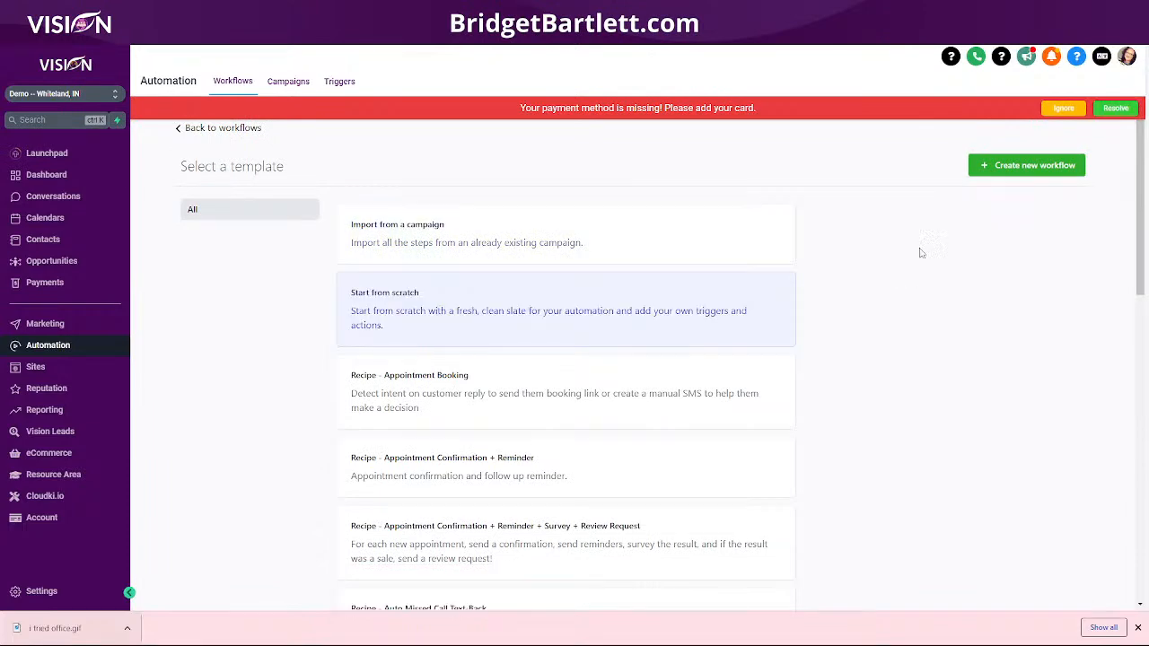
pyautogui.click(1011, 170)
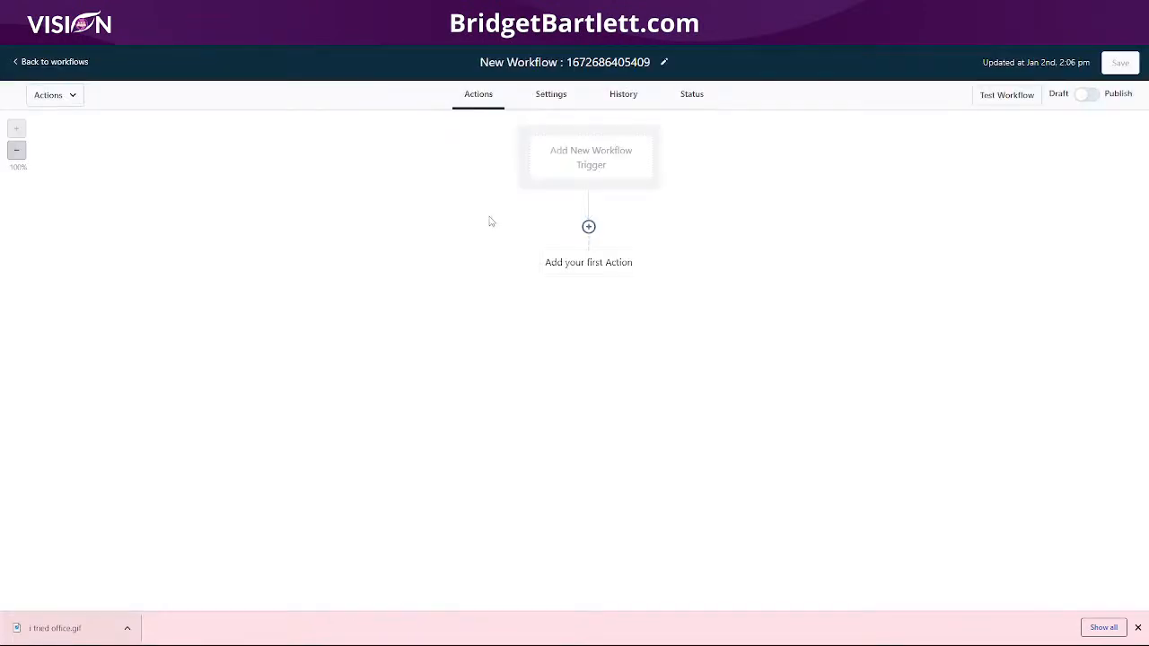
# Step: Add a Trigger Link Clicked workflow trigger filtered to the "Unsubscribe Trigger Link" trigger link and save it
pyautogui.click(591, 166)
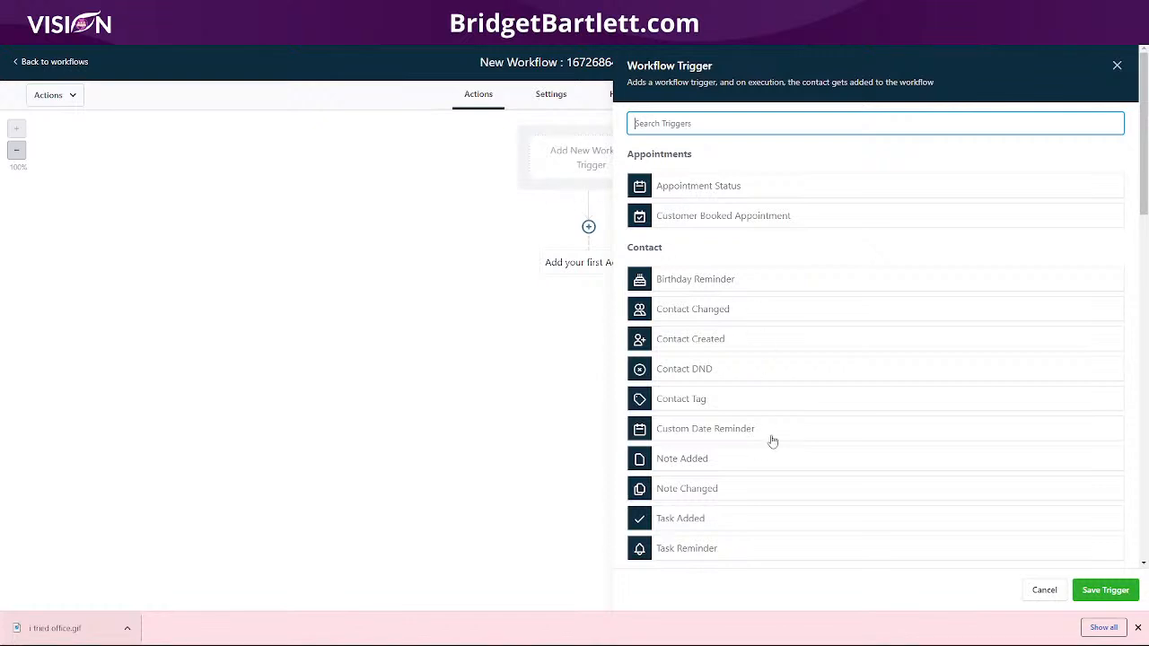
pyautogui.write('trigg')
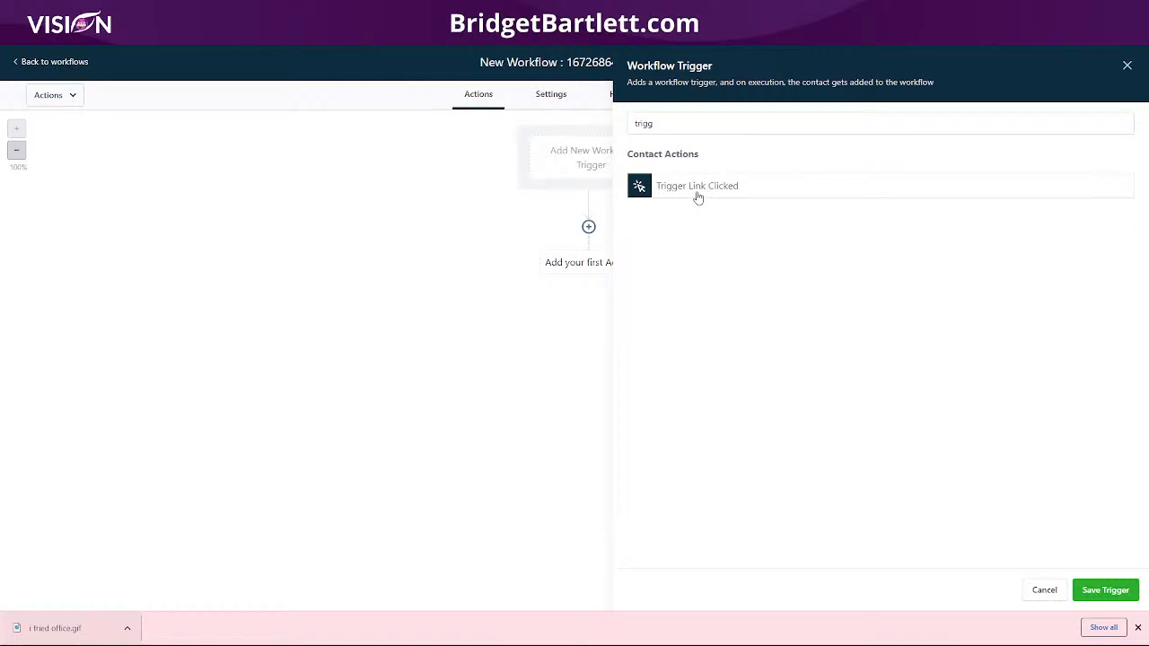
pyautogui.click(696, 193)
pyautogui.click(678, 255)
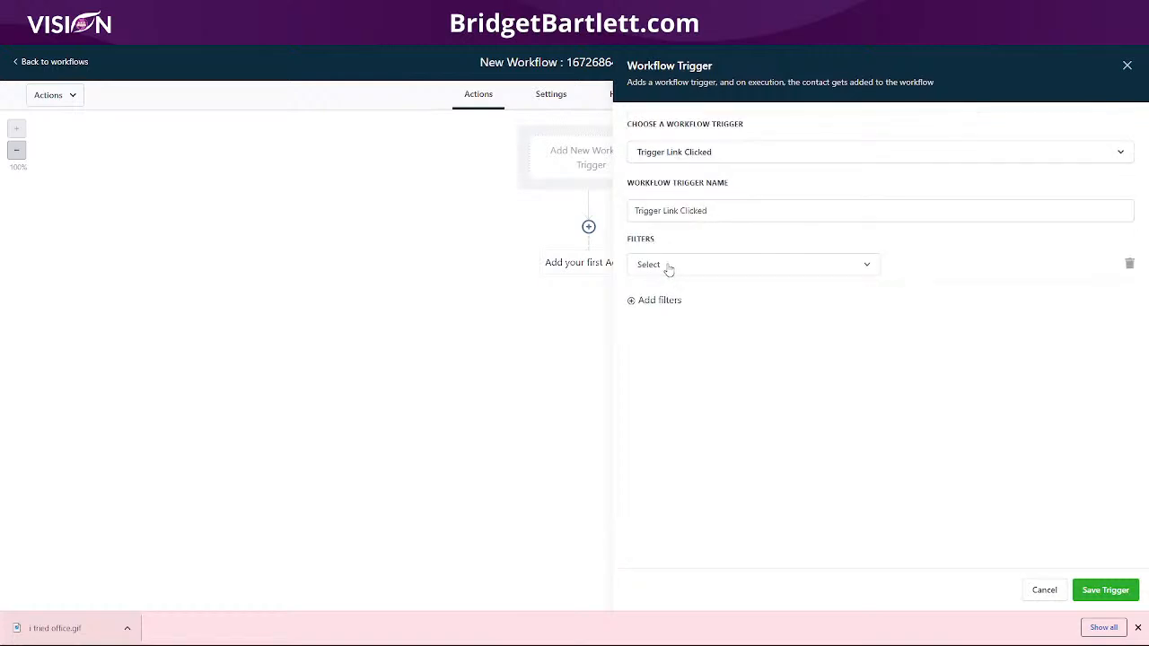
pyautogui.click(667, 266)
pyautogui.click(665, 348)
pyautogui.click(924, 268)
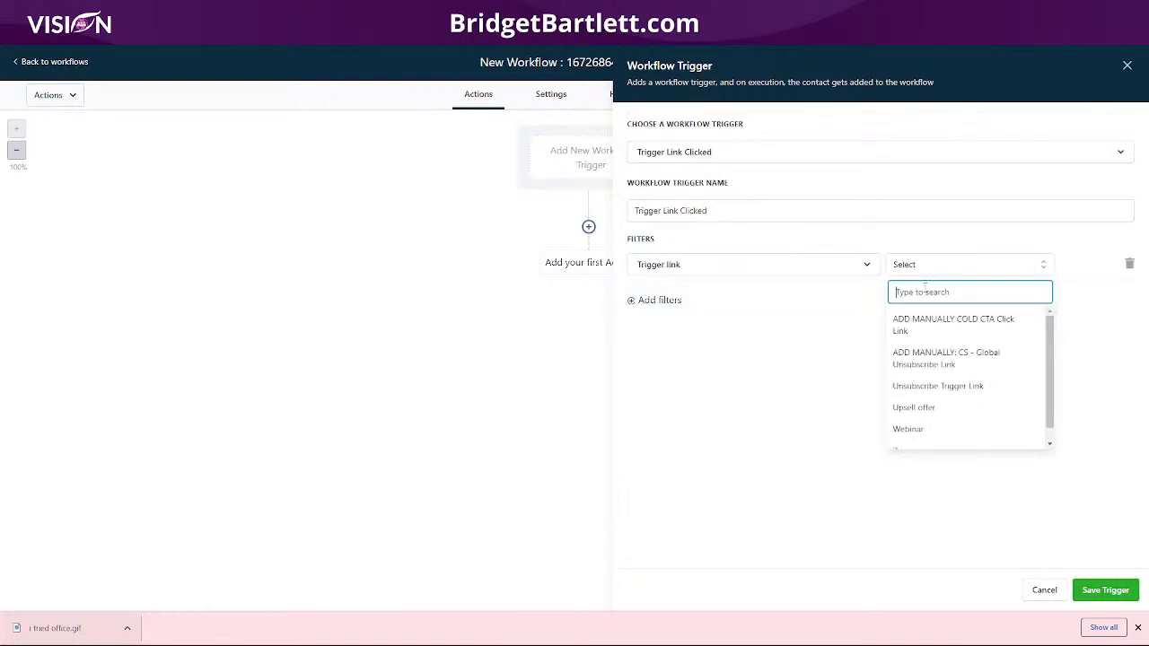
pyautogui.scroll(-1, 948, 342)
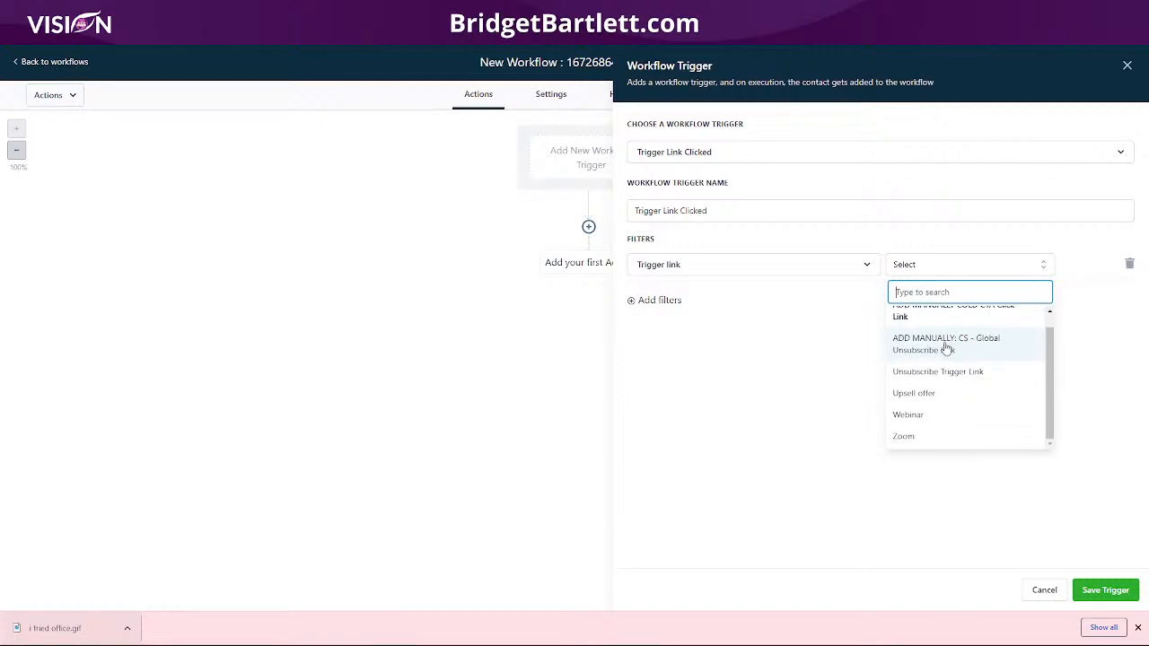
pyautogui.click(928, 376)
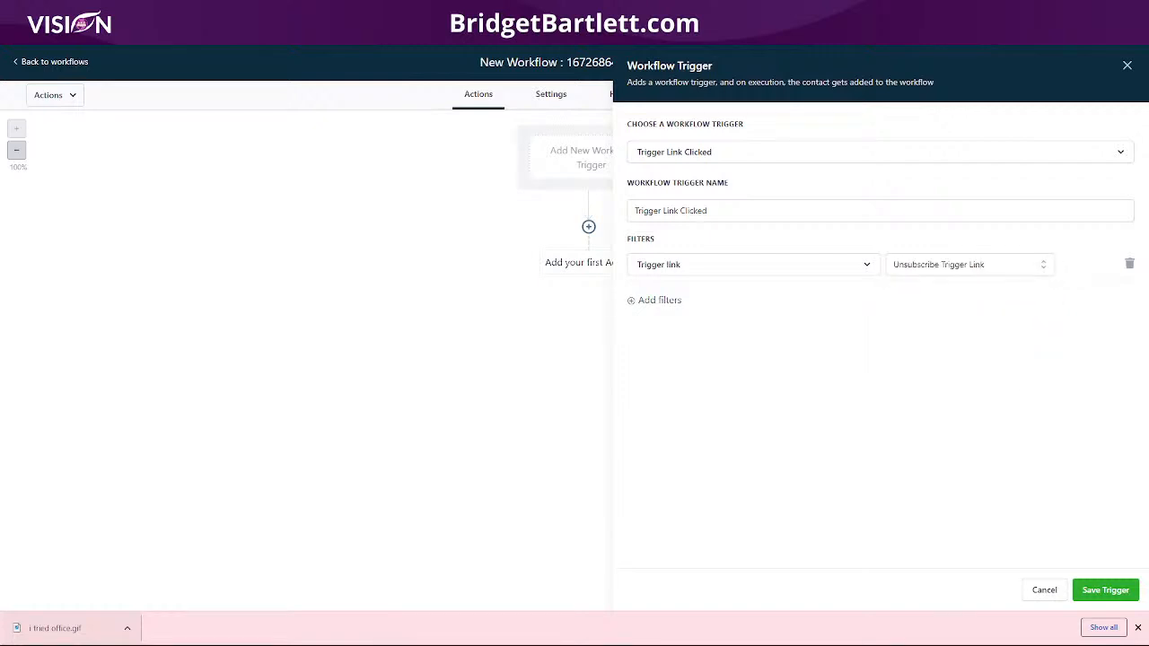
pyautogui.click(1109, 591)
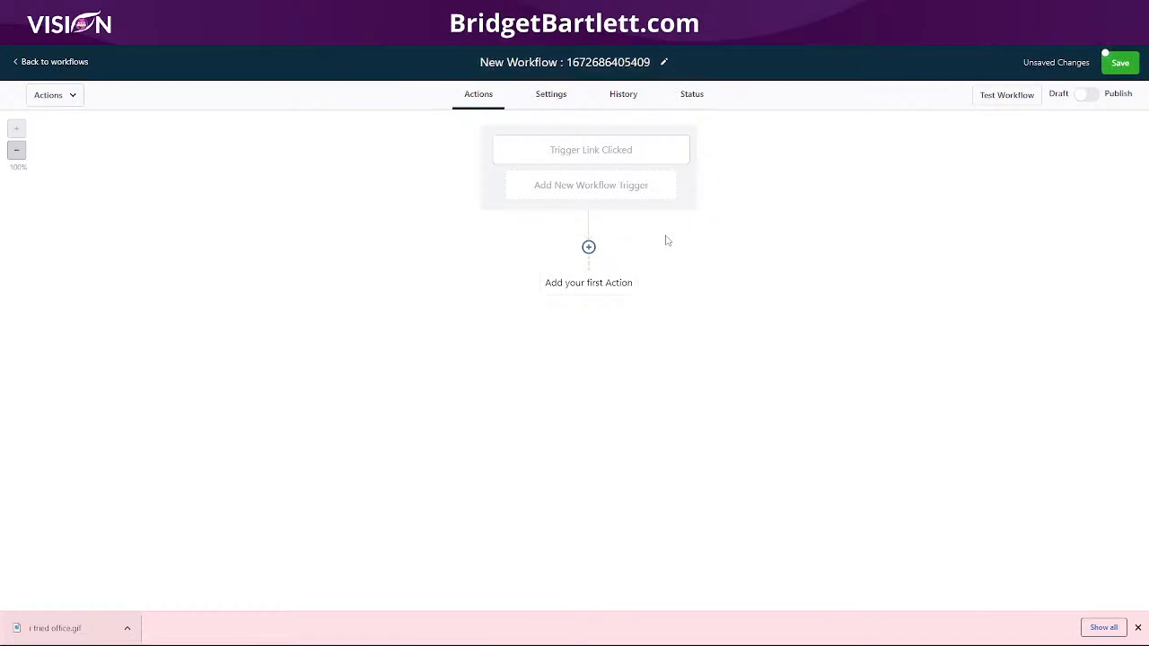
# Step: Add a Set Contact DND action that enables DND for all channels and save it
pyautogui.click(588, 248)
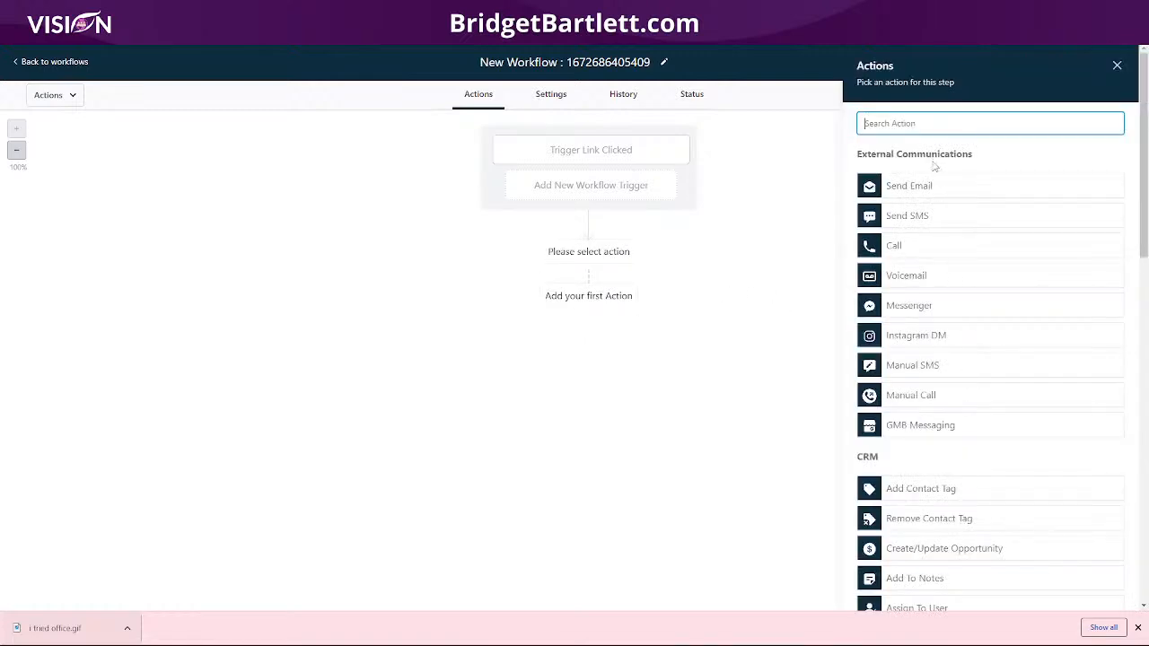
pyautogui.write('set')
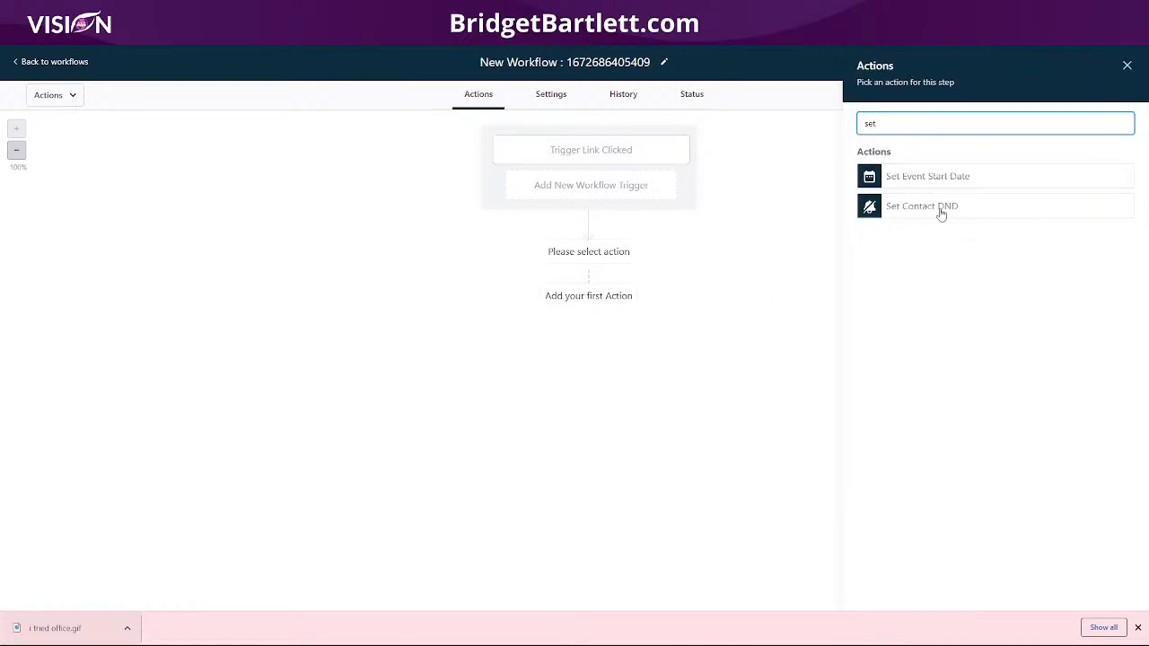
pyautogui.click(941, 209)
pyautogui.click(895, 203)
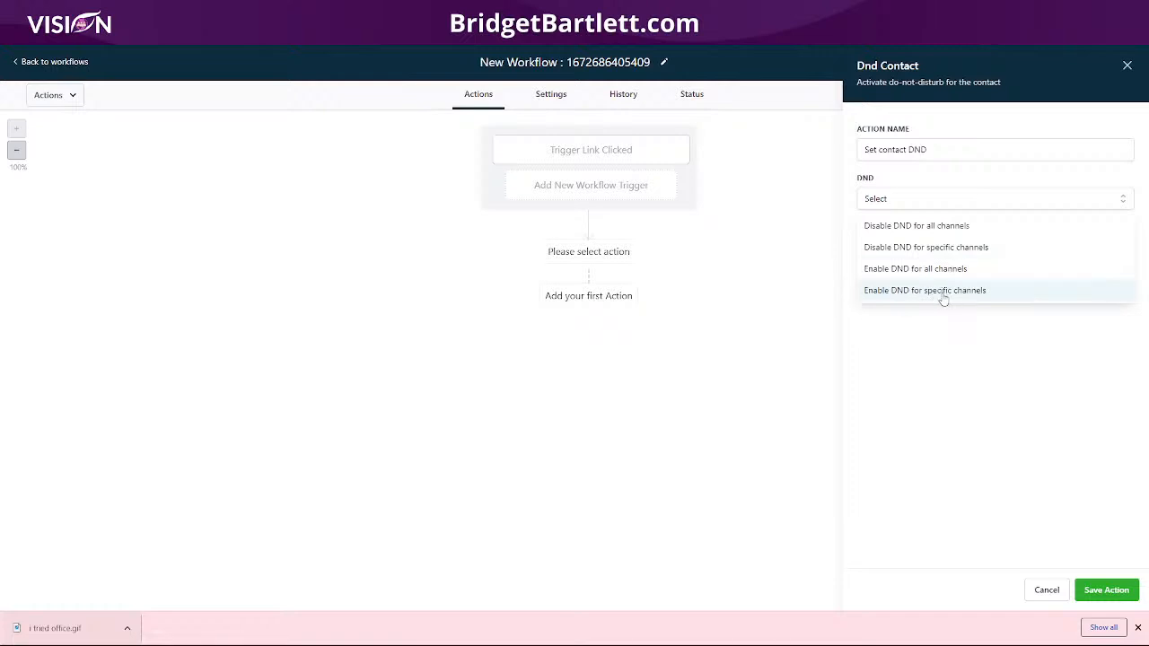
pyautogui.click(901, 269)
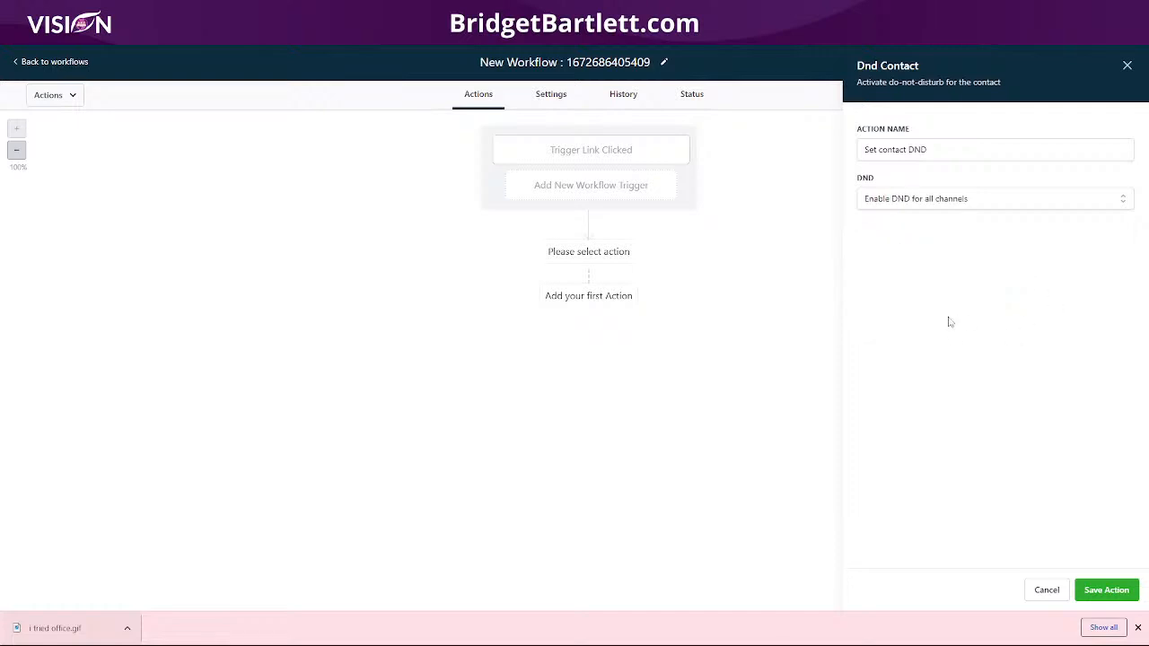
pyautogui.click(1106, 592)
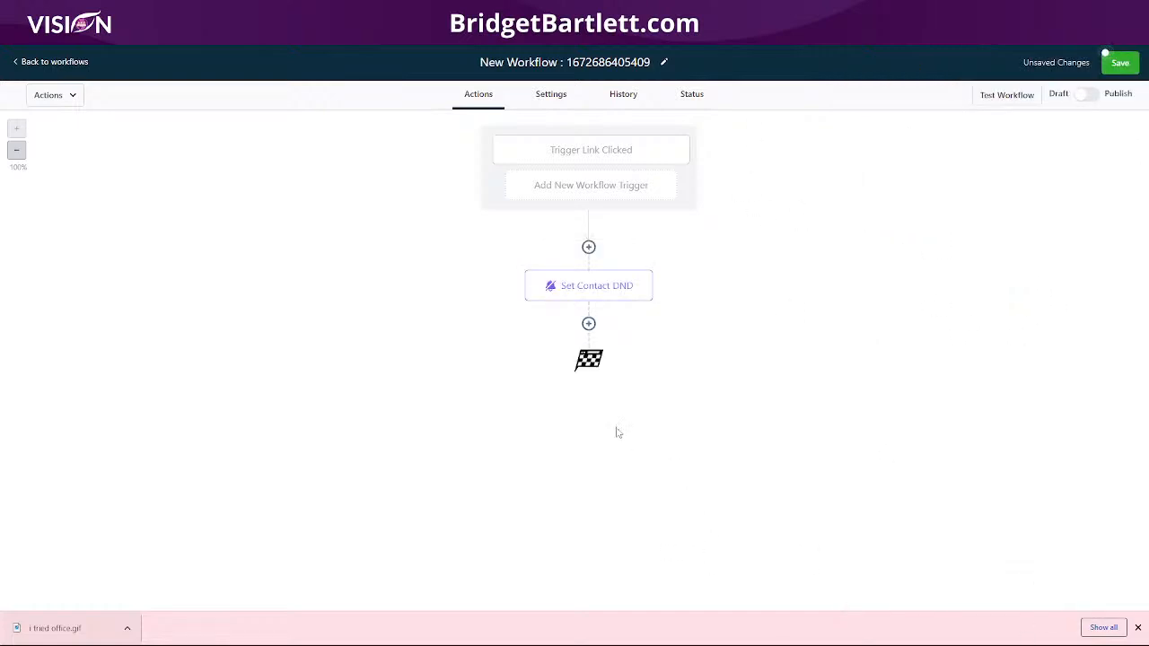
# Step: Save and publish the workflow, and rename it "Unsubscribe Trigger"
pyautogui.click(1120, 63)
pyautogui.click(1088, 95)
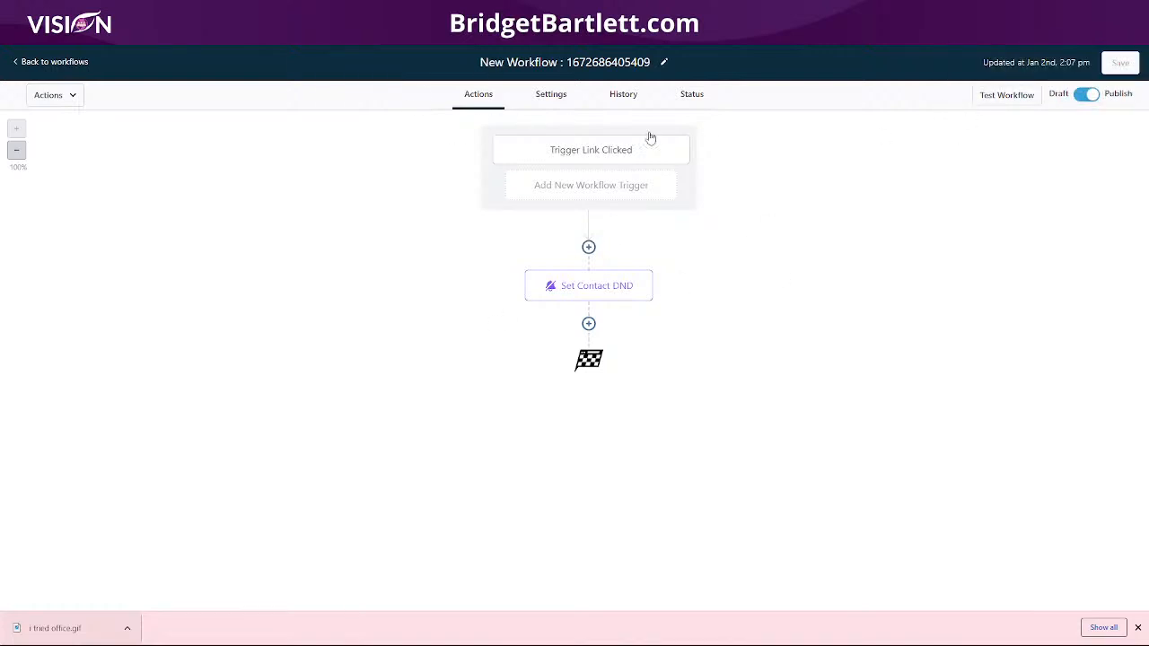
pyautogui.click(607, 62)
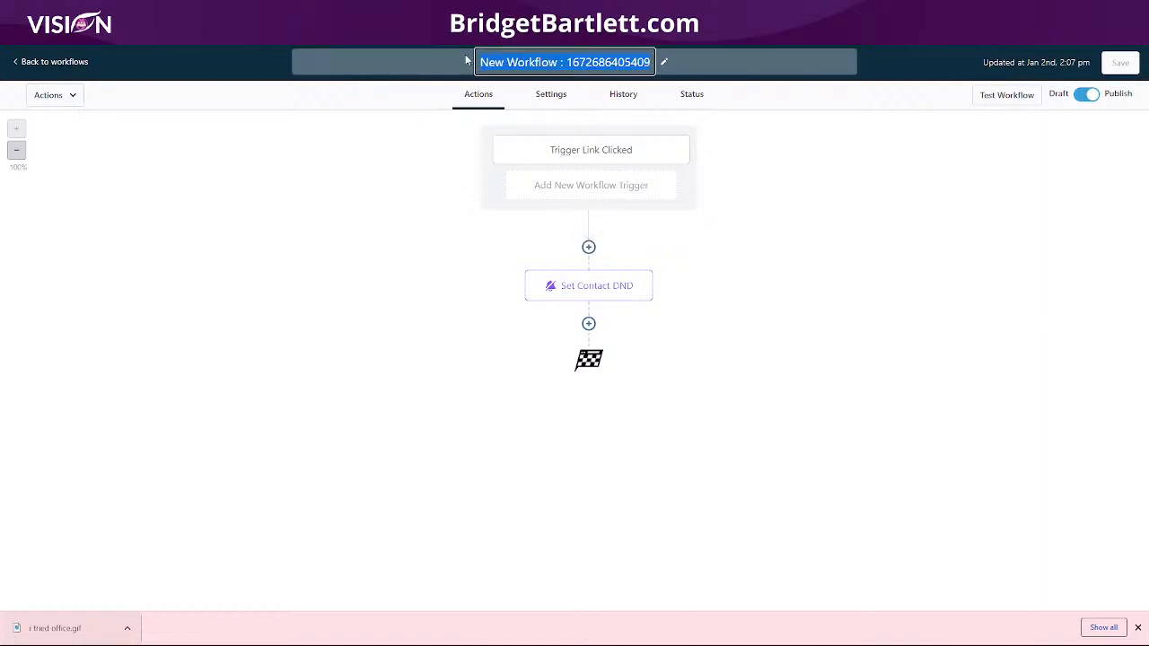
pyautogui.write('U')
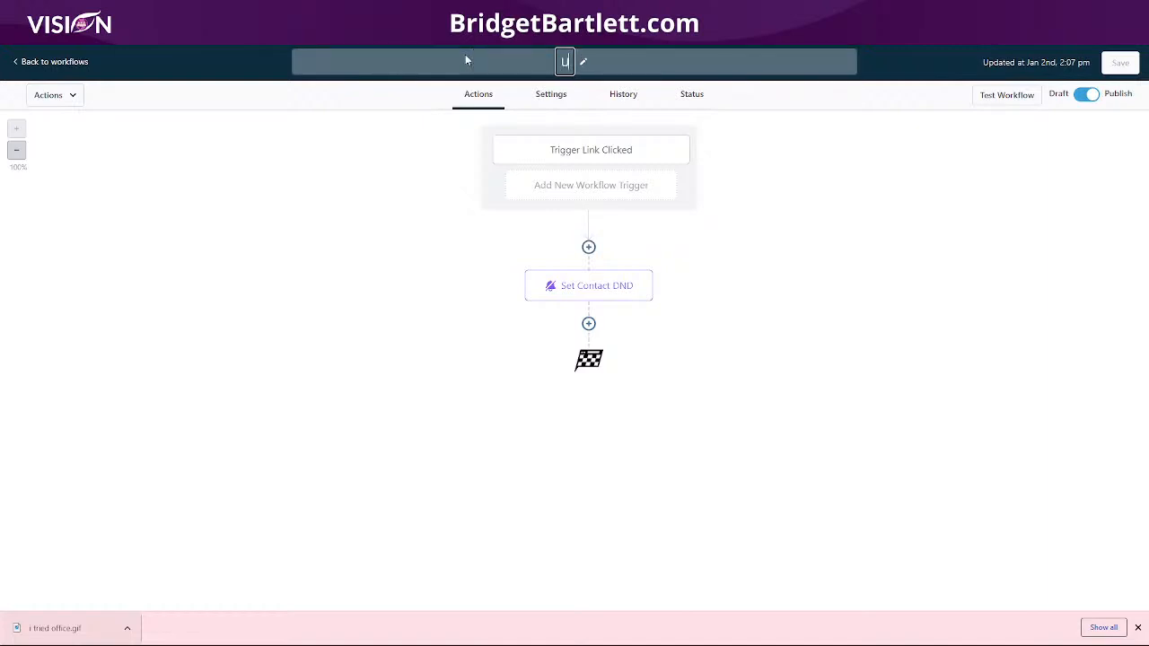
pyautogui.write('nsubscribe Trigger')
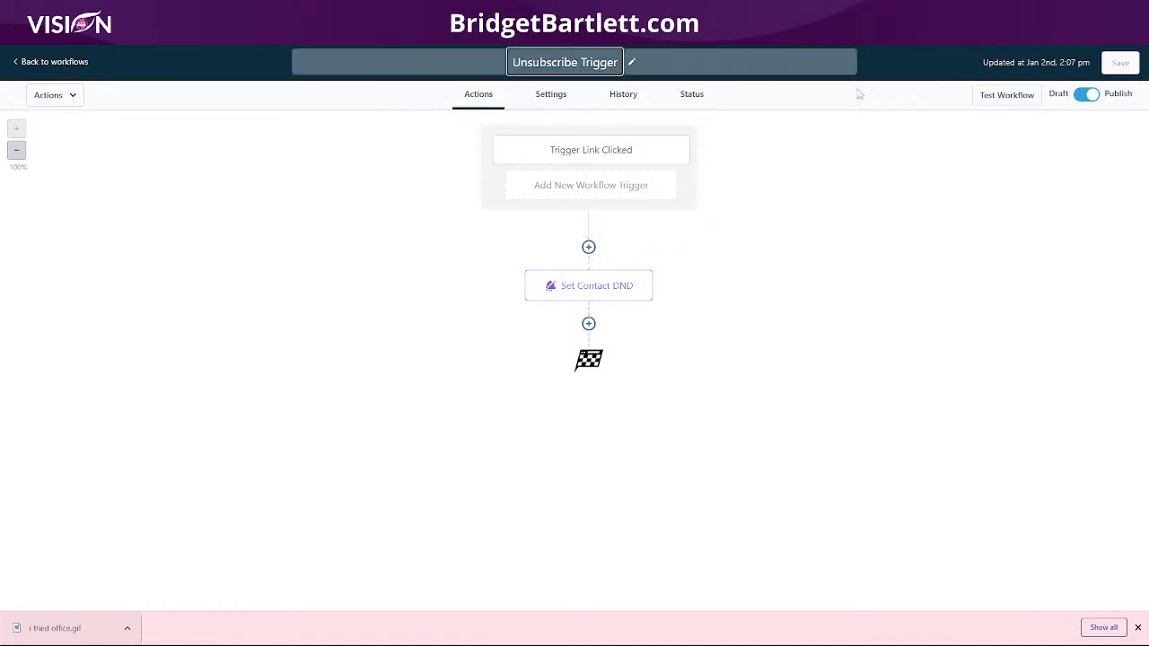
pyautogui.press('Return')
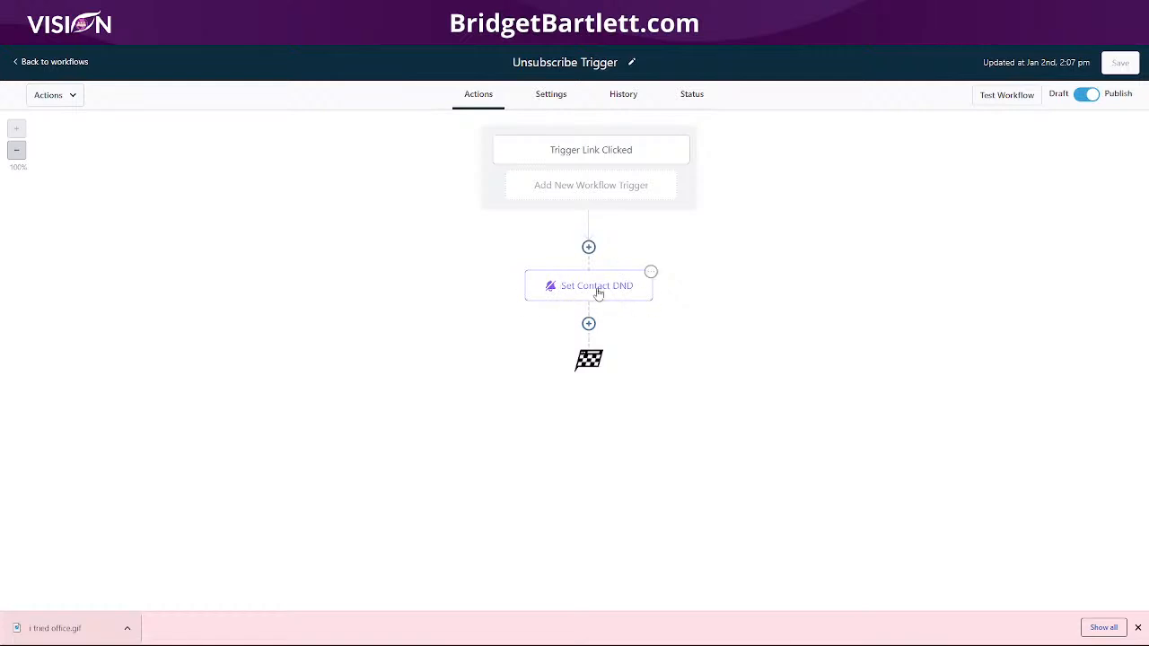
# Step: Return to the workflows and turn on DND for all channels on the first test contact in Contacts
pyautogui.click(54, 62)
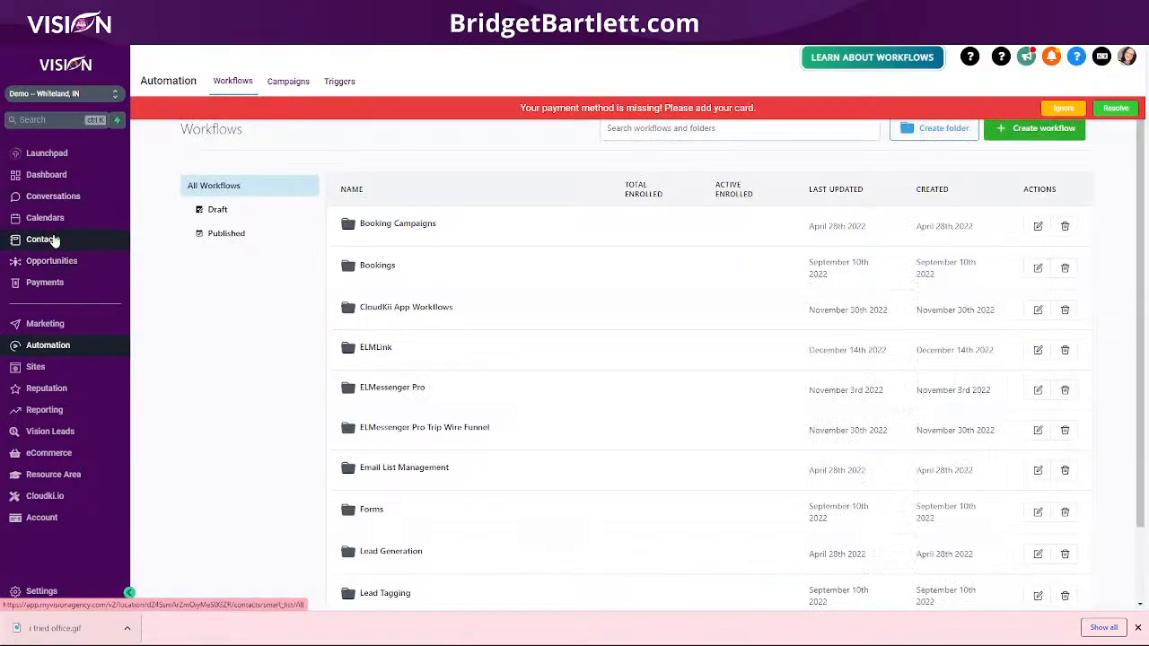
pyautogui.click(53, 238)
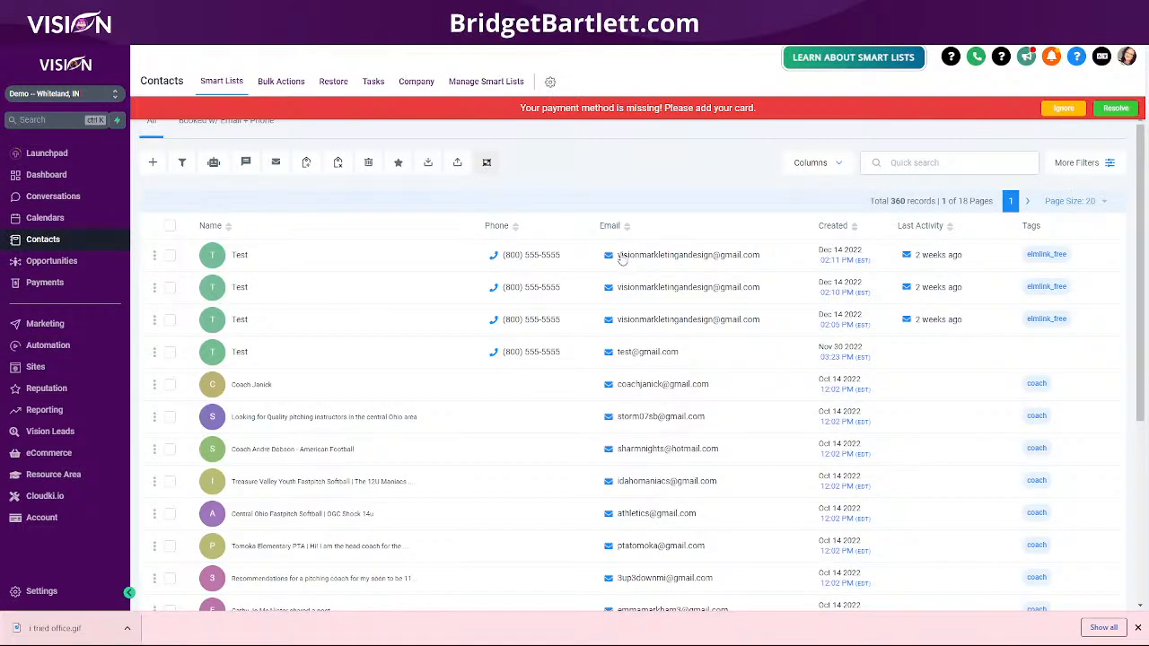
pyautogui.click(626, 258)
pyautogui.scroll(-10, 274, 435)
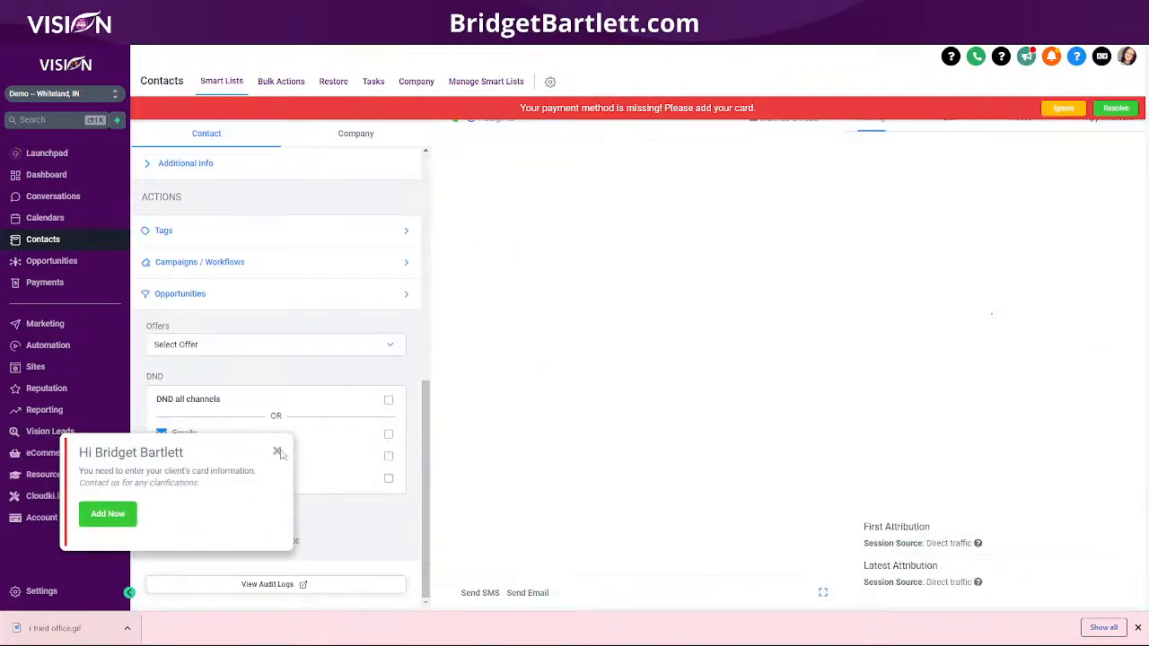
pyautogui.click(390, 401)
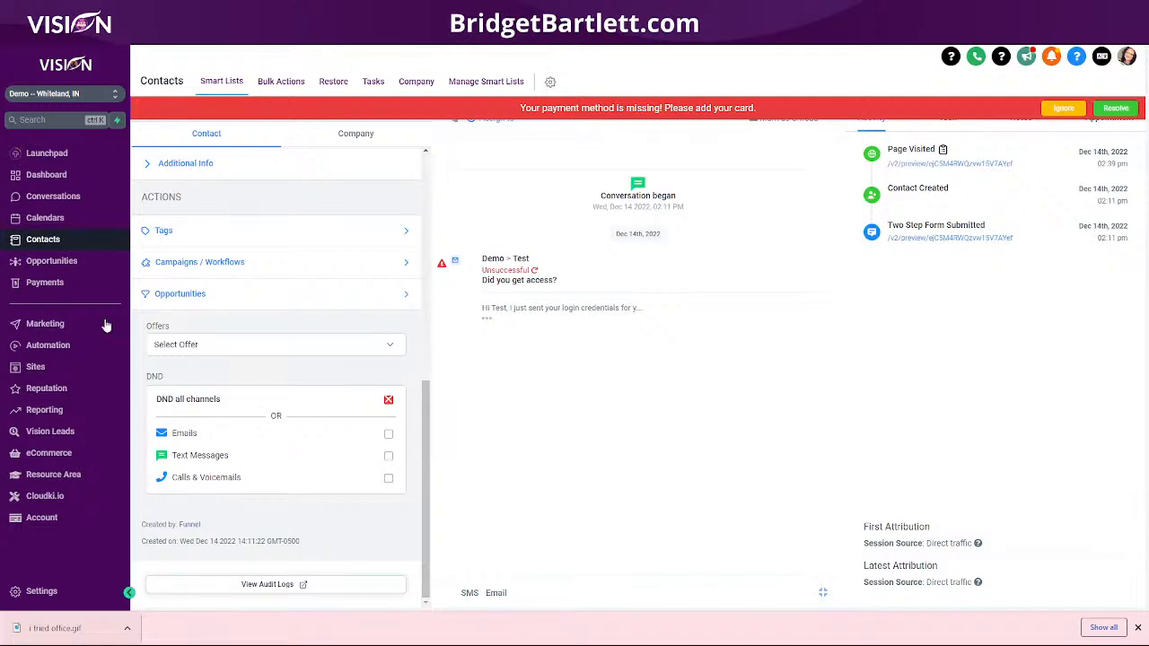
# Step: Open the email templates list under Marketing
pyautogui.click(47, 328)
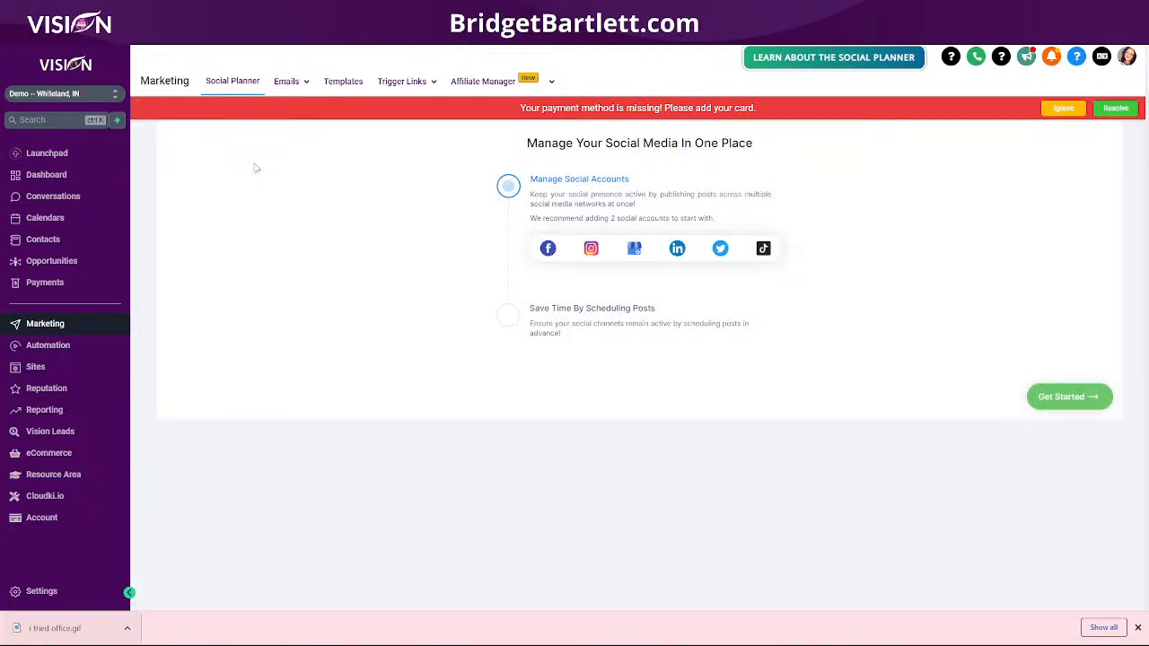
pyautogui.moveTo(302, 81)
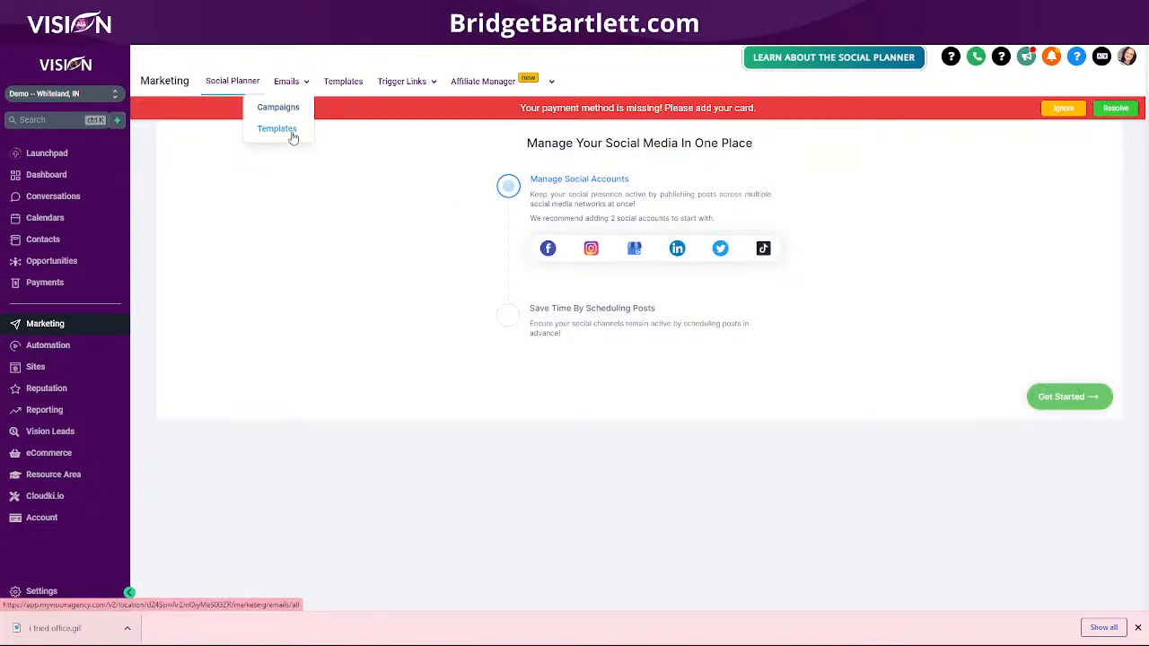
pyautogui.click(278, 130)
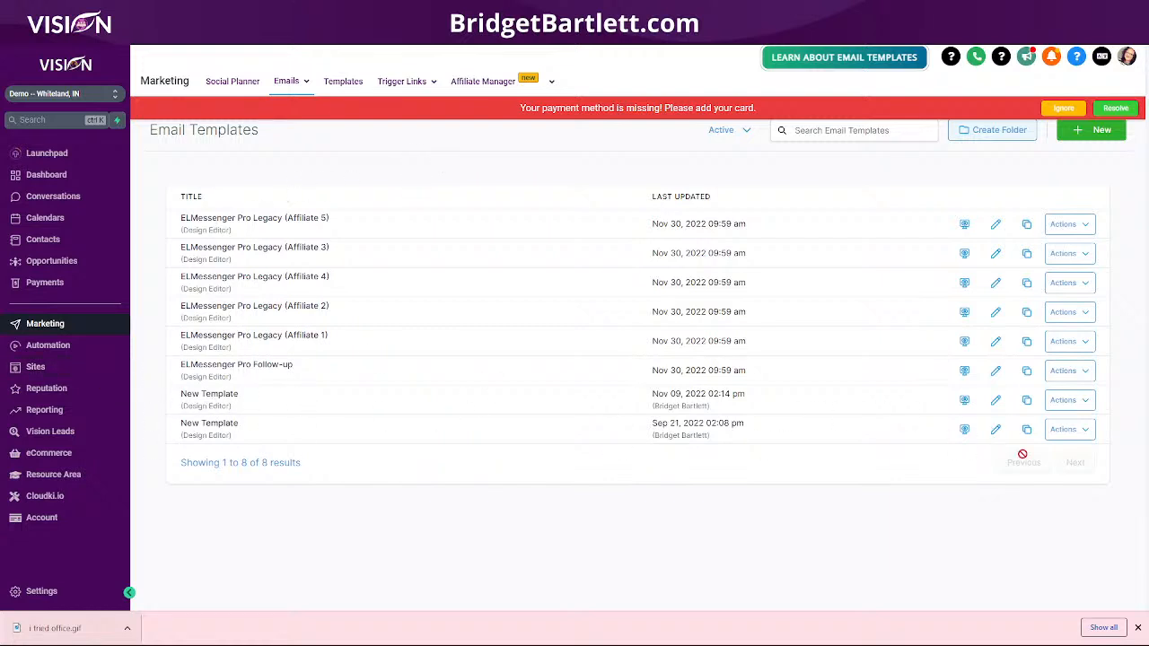
pyautogui.click(995, 399)
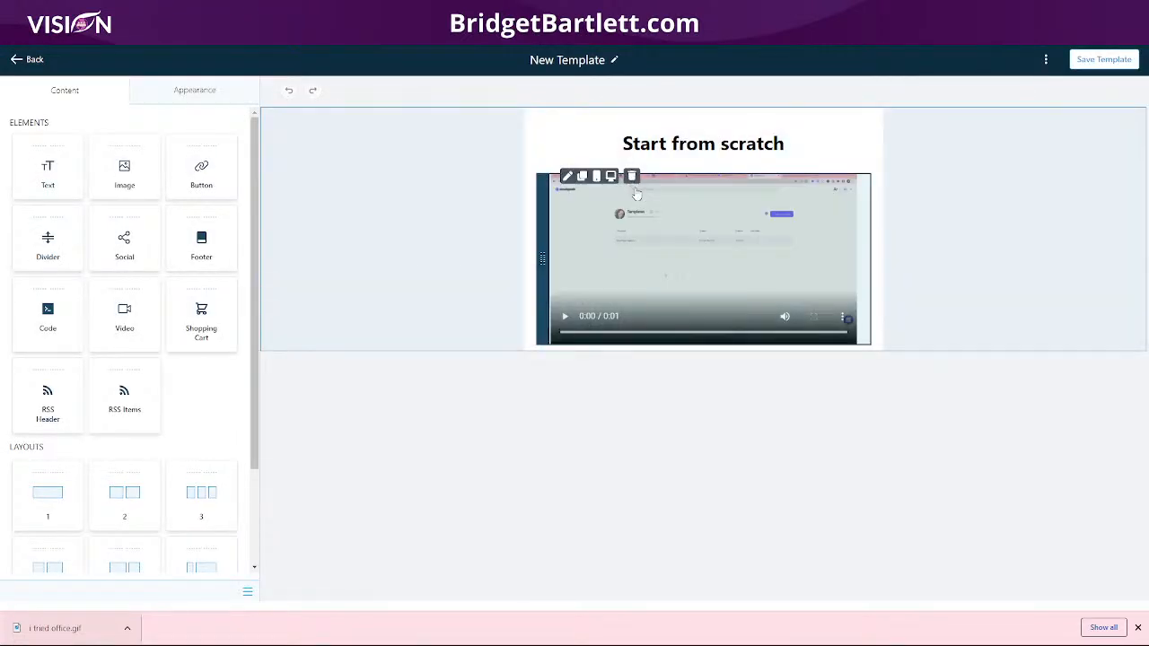
pyautogui.click(632, 176)
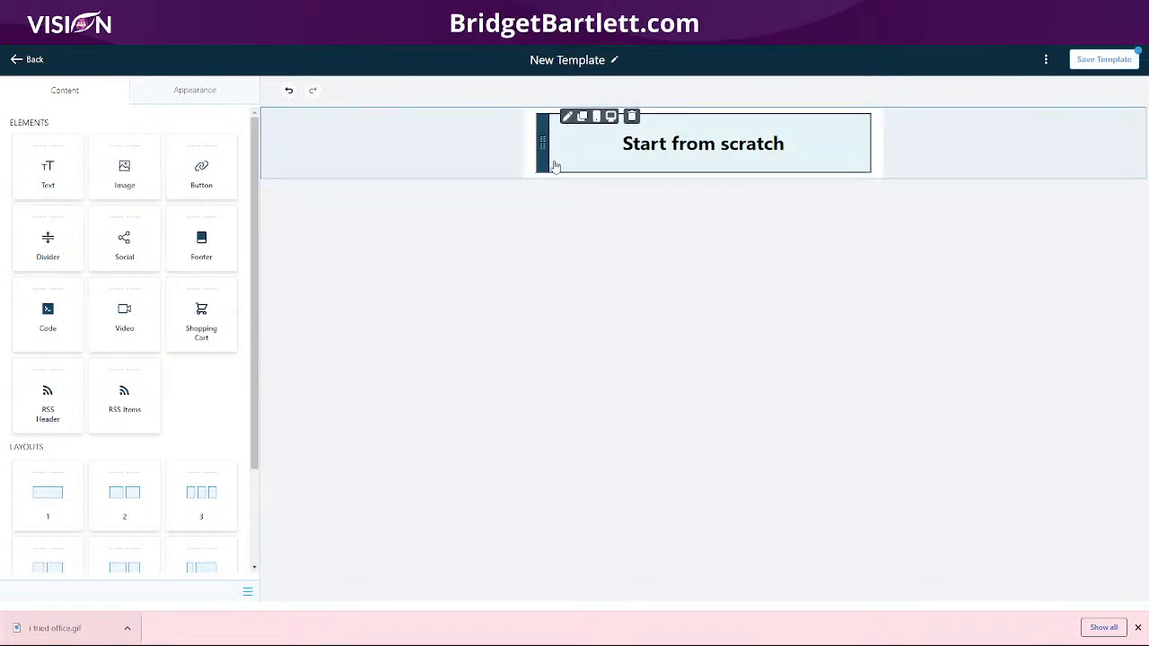
pyautogui.click(29, 58)
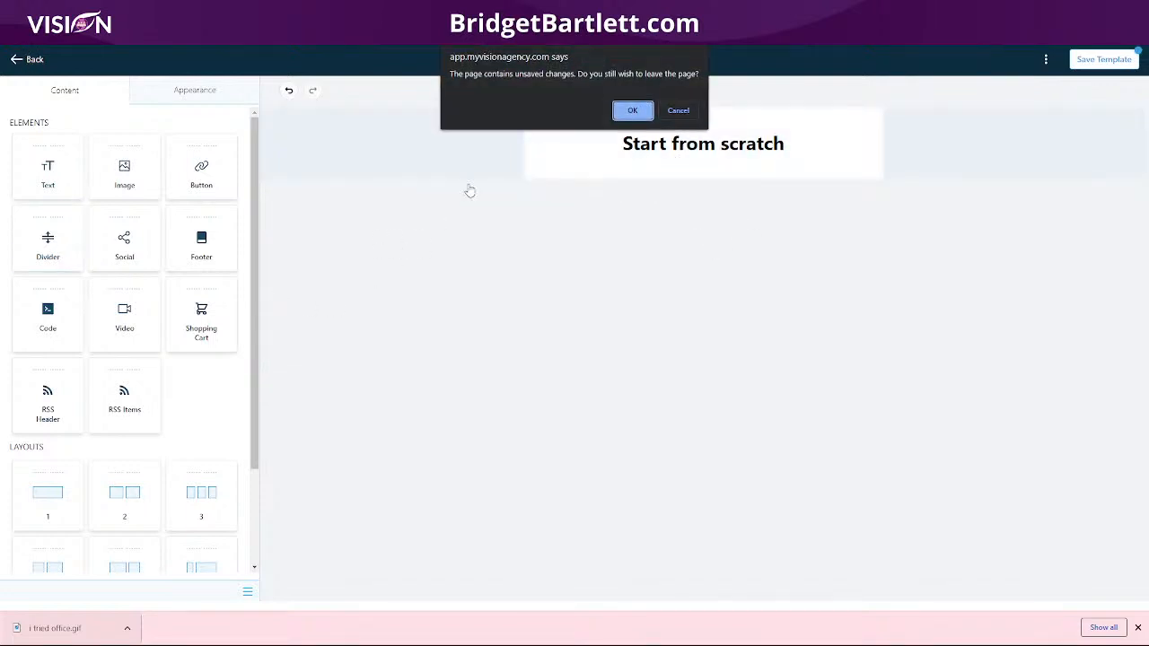
pyautogui.click(632, 110)
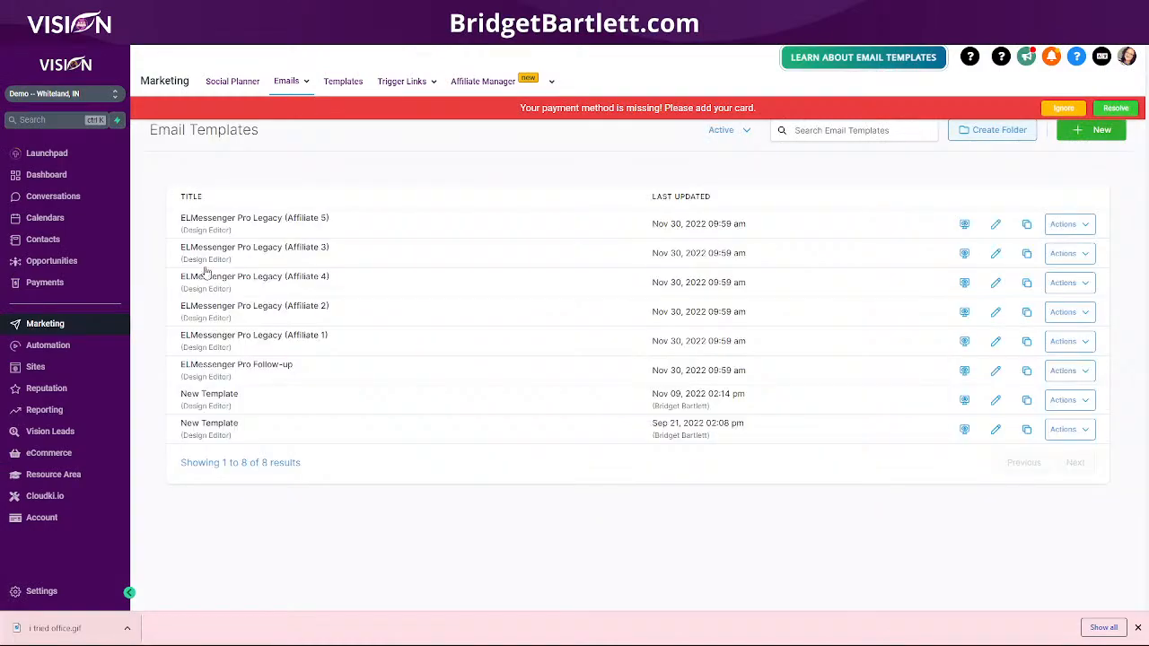
# Step: Open the "ELMessenger Pro Legacy (Affiliate 5)" email template and start editing its footer block
pyautogui.click(223, 220)
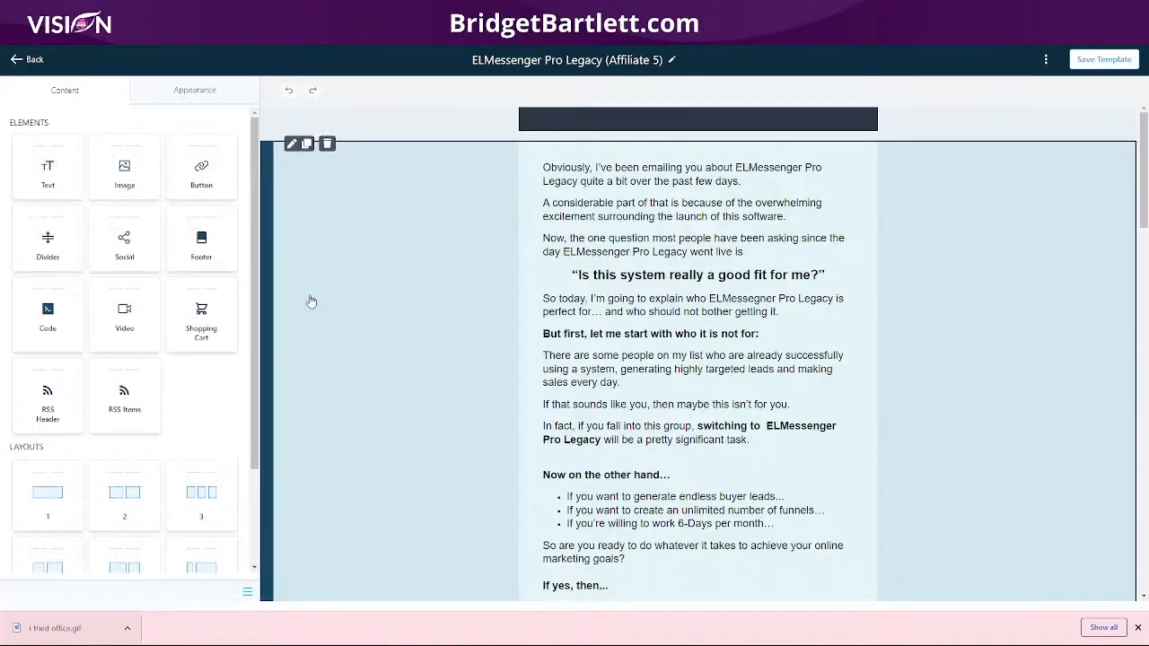
pyautogui.scroll(-20, 659, 372)
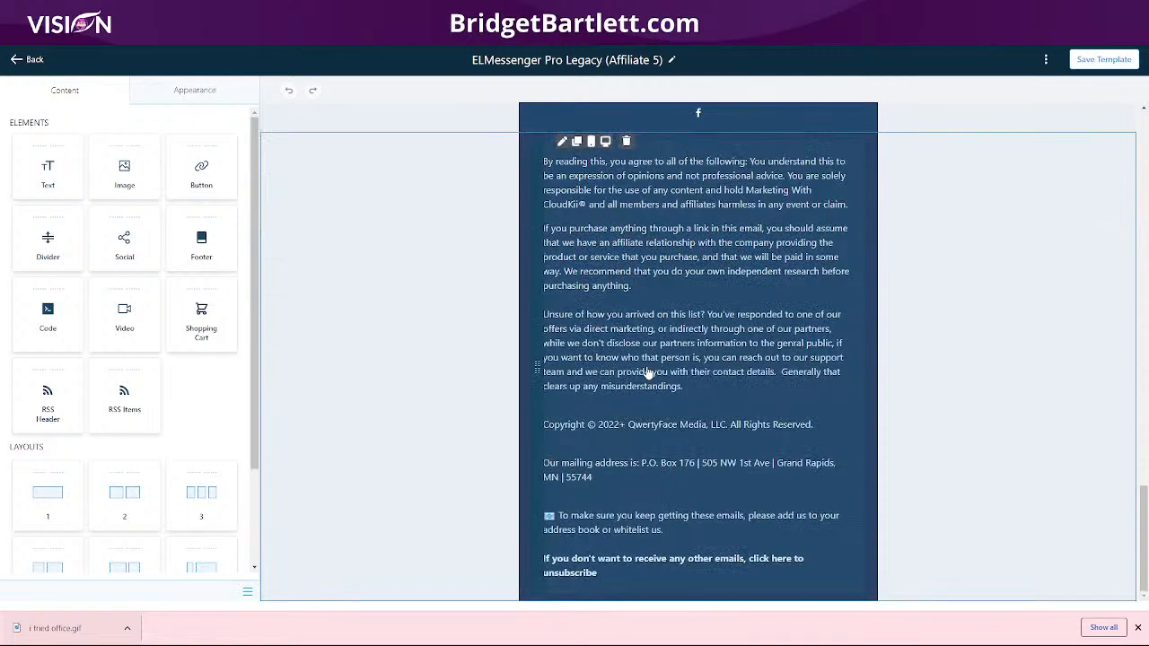
pyautogui.click(617, 574)
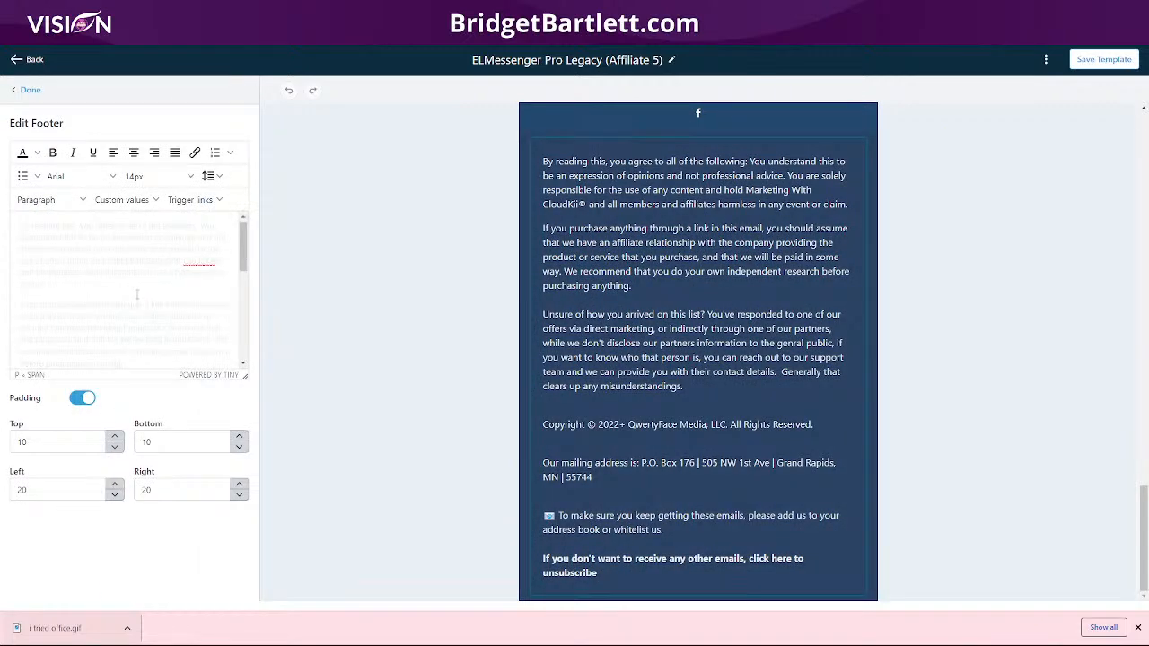
# Step: Link the footer's "click here to unsubscribe" sentence to the Unsubscribe Trigger Link from the link list
pyautogui.scroll(-5, 139, 293)
pyautogui.moveTo(106, 357); pyautogui.dragTo(21, 341)
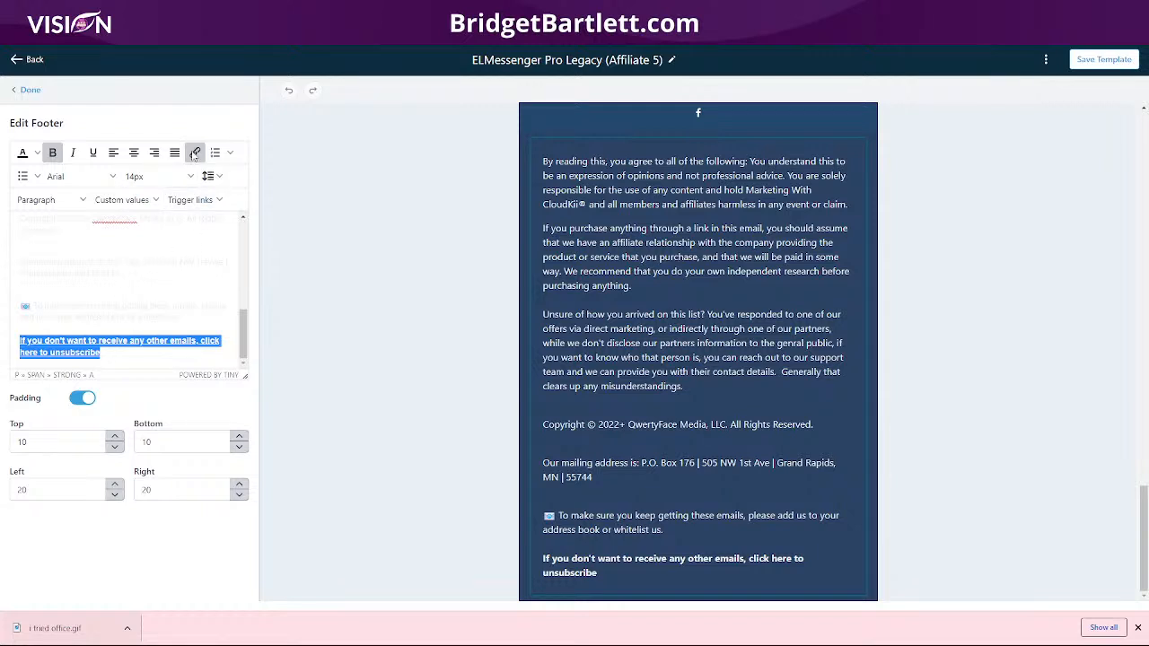
pyautogui.click(193, 153)
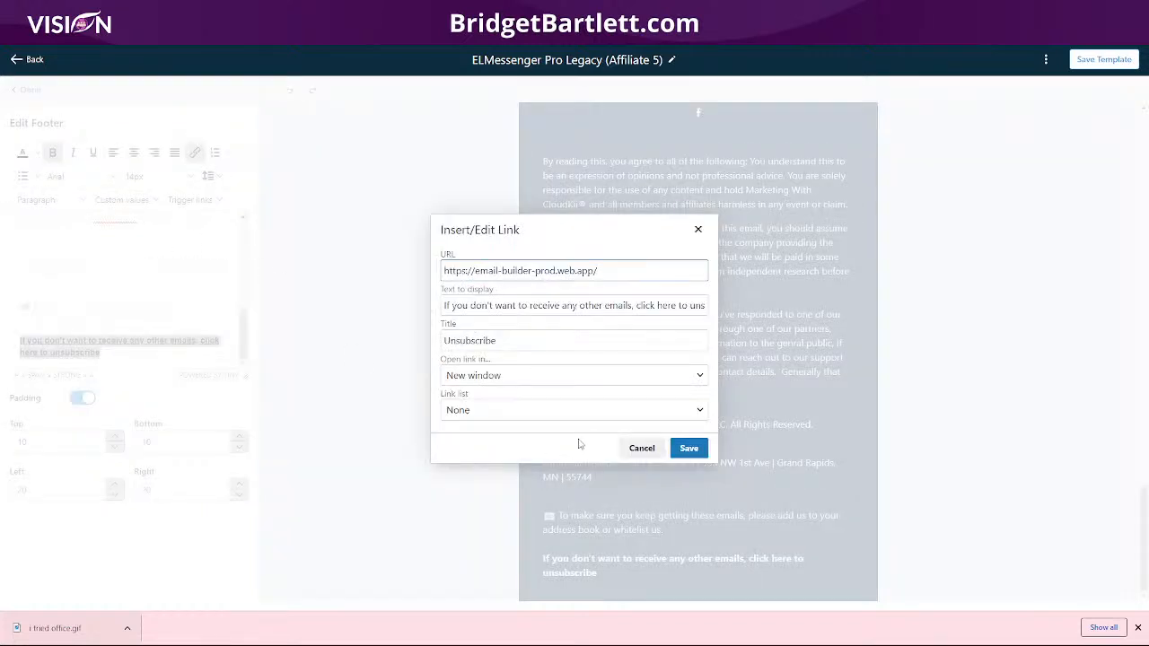
pyautogui.click(458, 410)
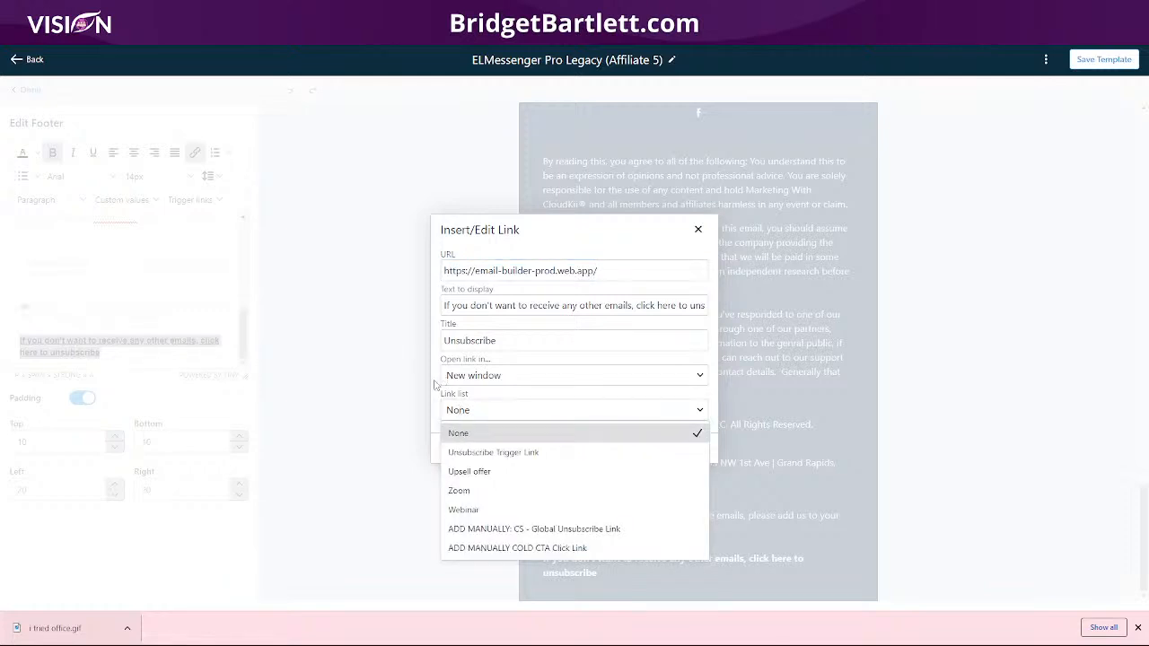
pyautogui.click(474, 454)
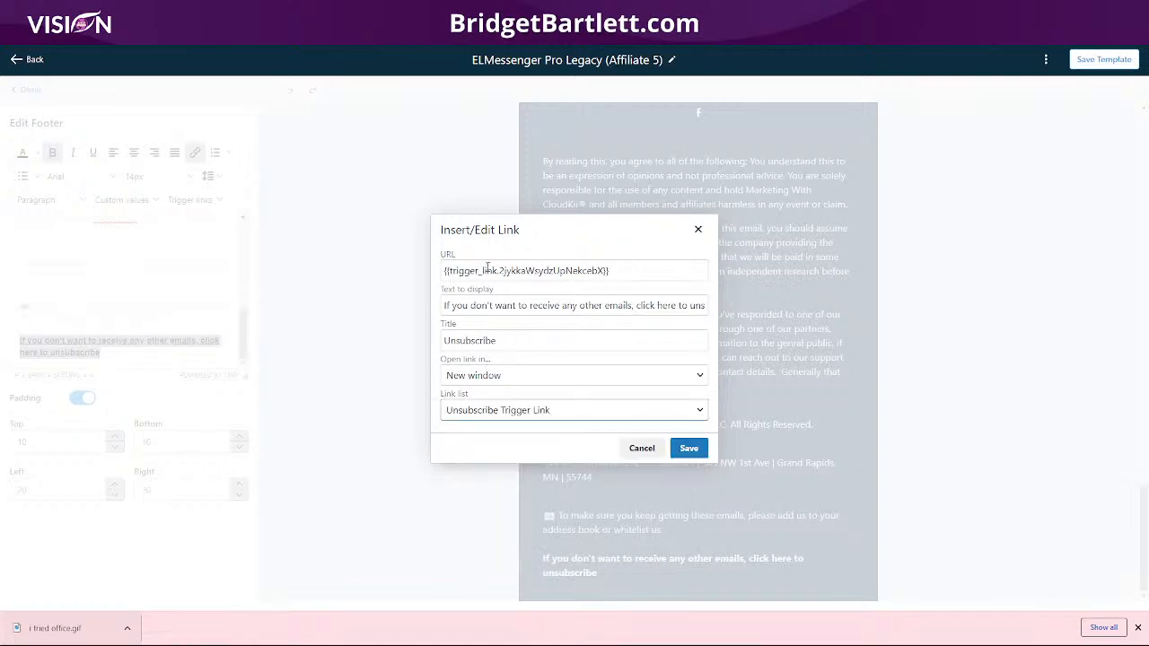
pyautogui.moveTo(629, 270); pyautogui.dragTo(438, 277)
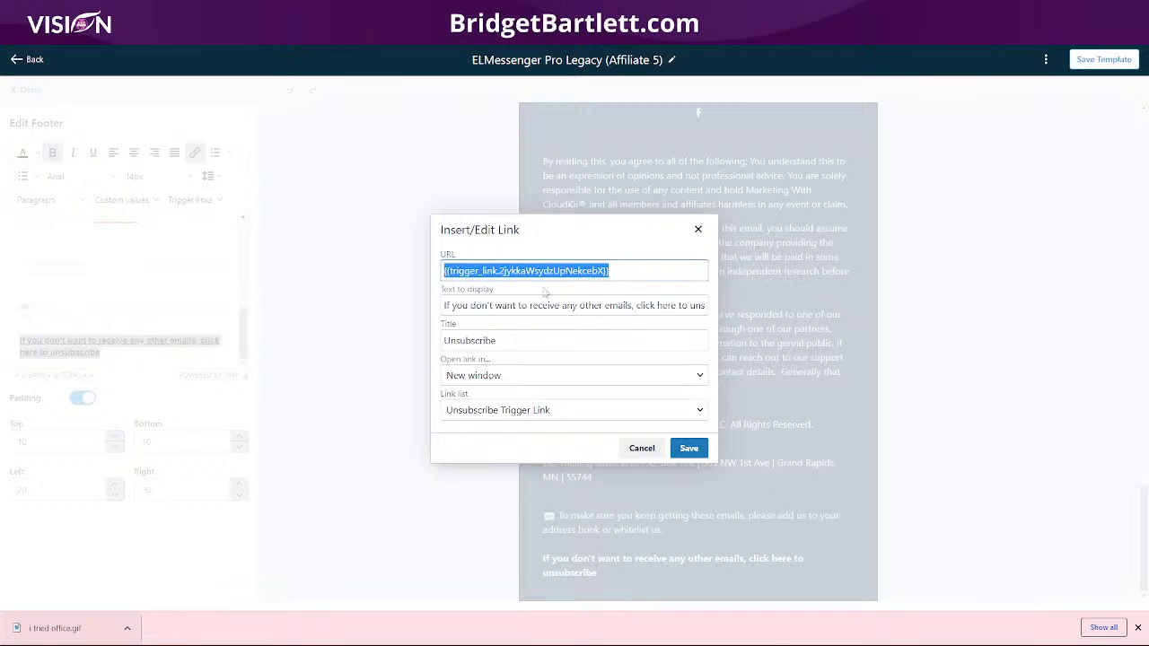
pyautogui.click(689, 449)
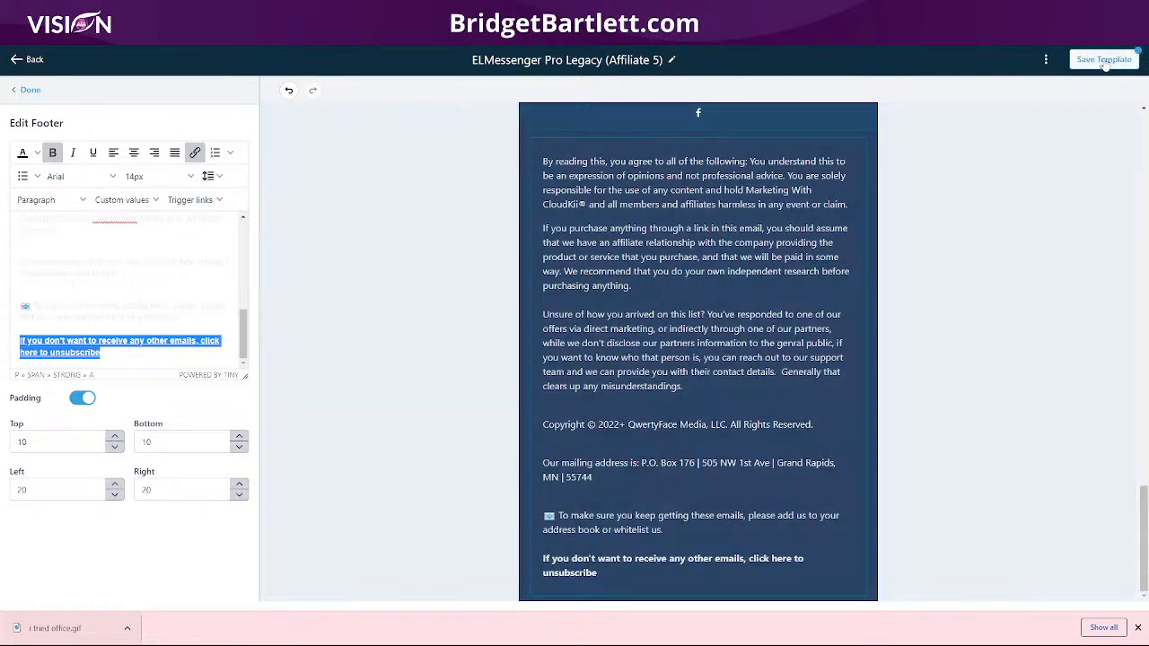
# Step: Save the email template
pyautogui.click(1105, 61)
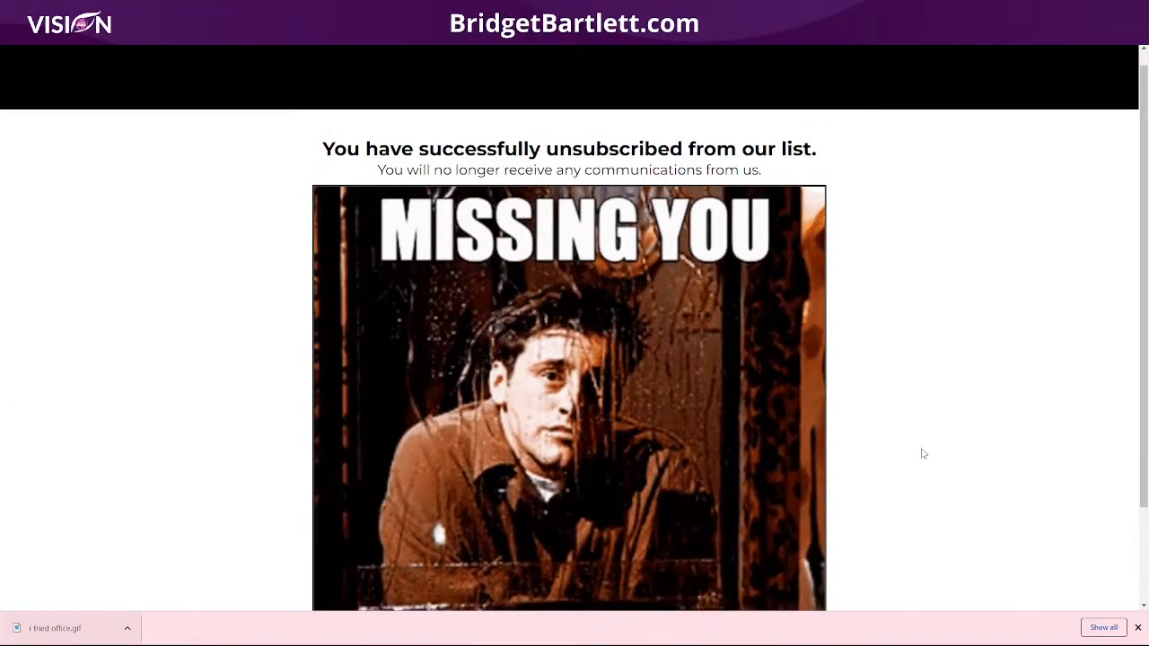
pyautogui.scroll(-2, 355, 476)
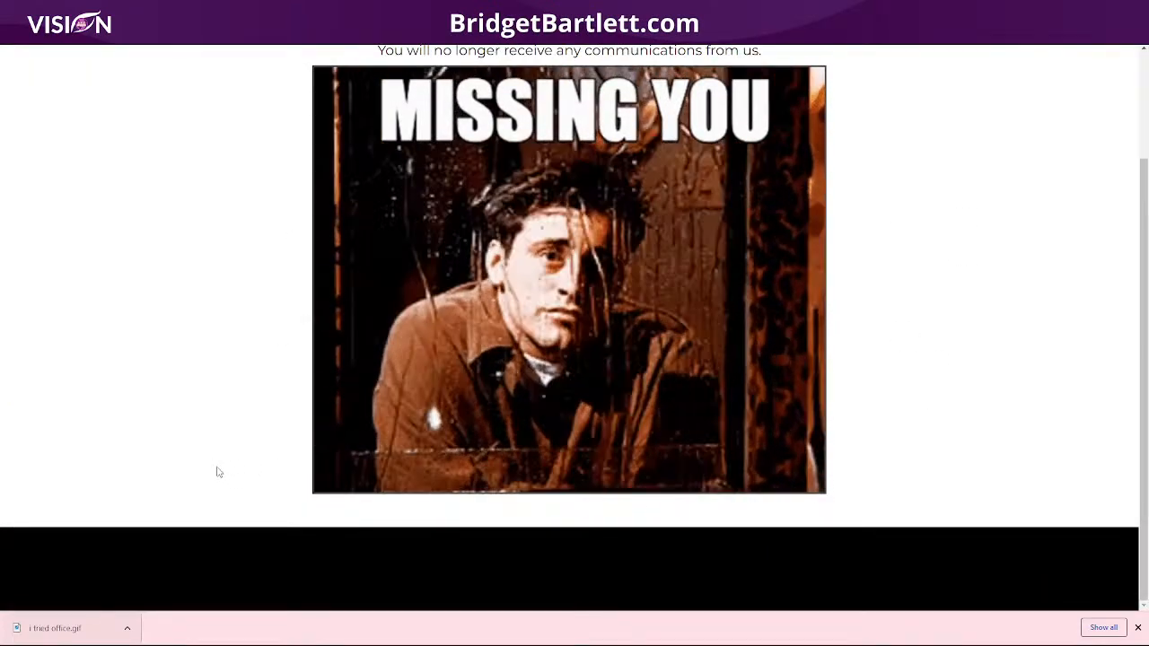
pyautogui.scroll(2, 203, 485)
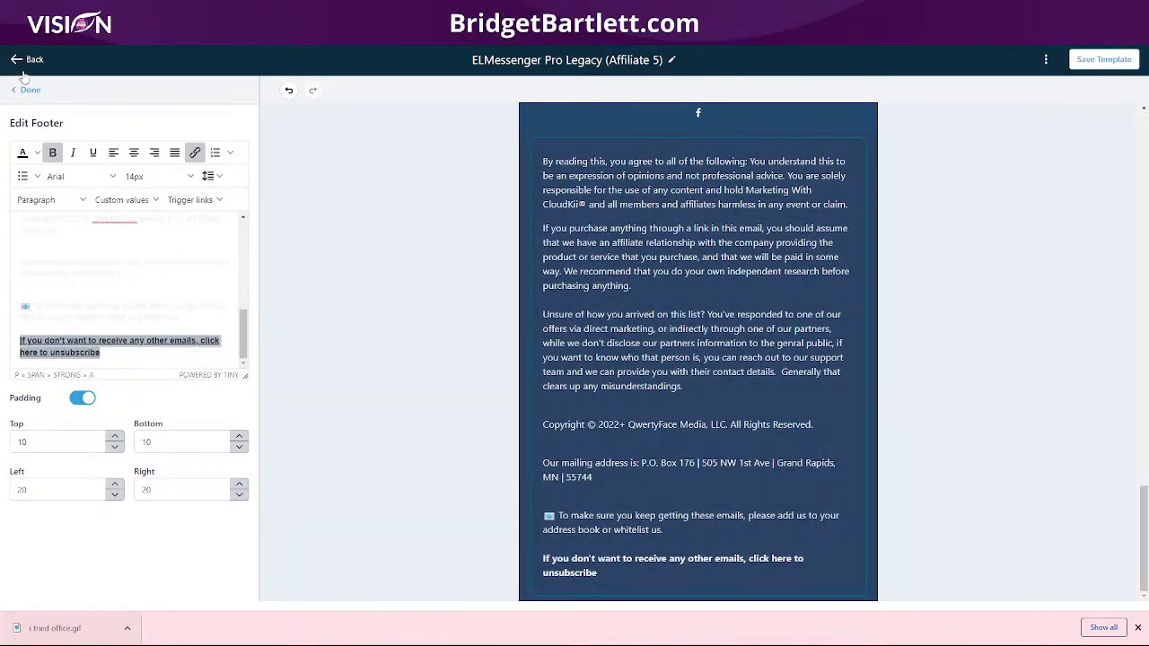
# Step: Close the footer editor, go back to the email templates list, and ignore the payment method banner
pyautogui.click(28, 90)
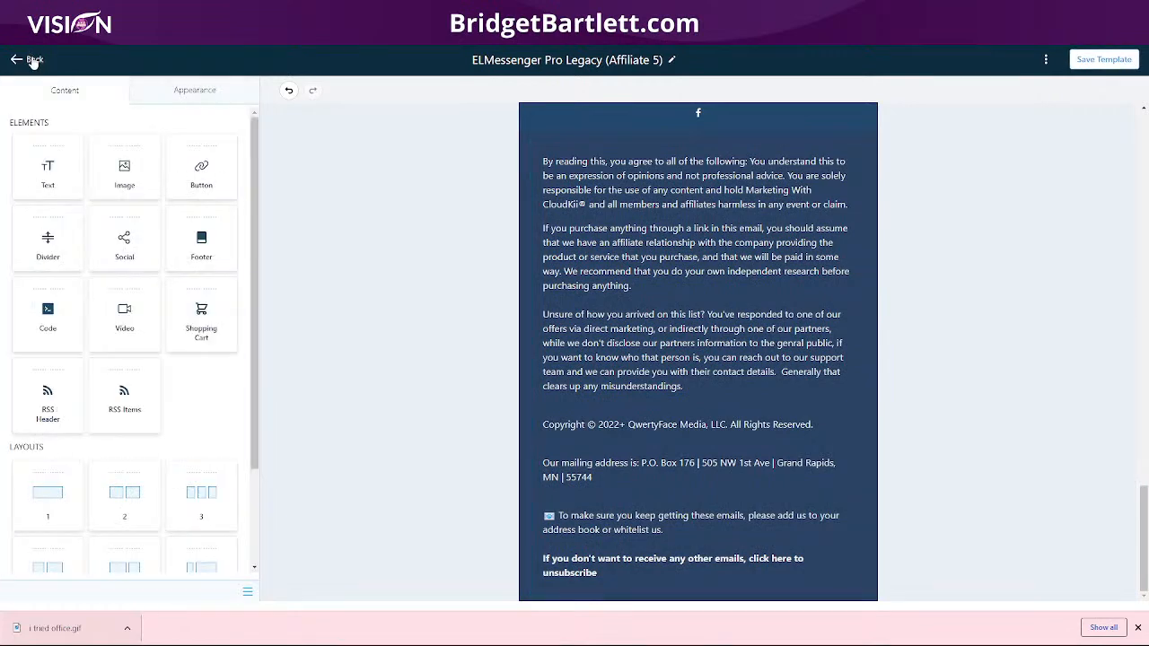
pyautogui.click(33, 61)
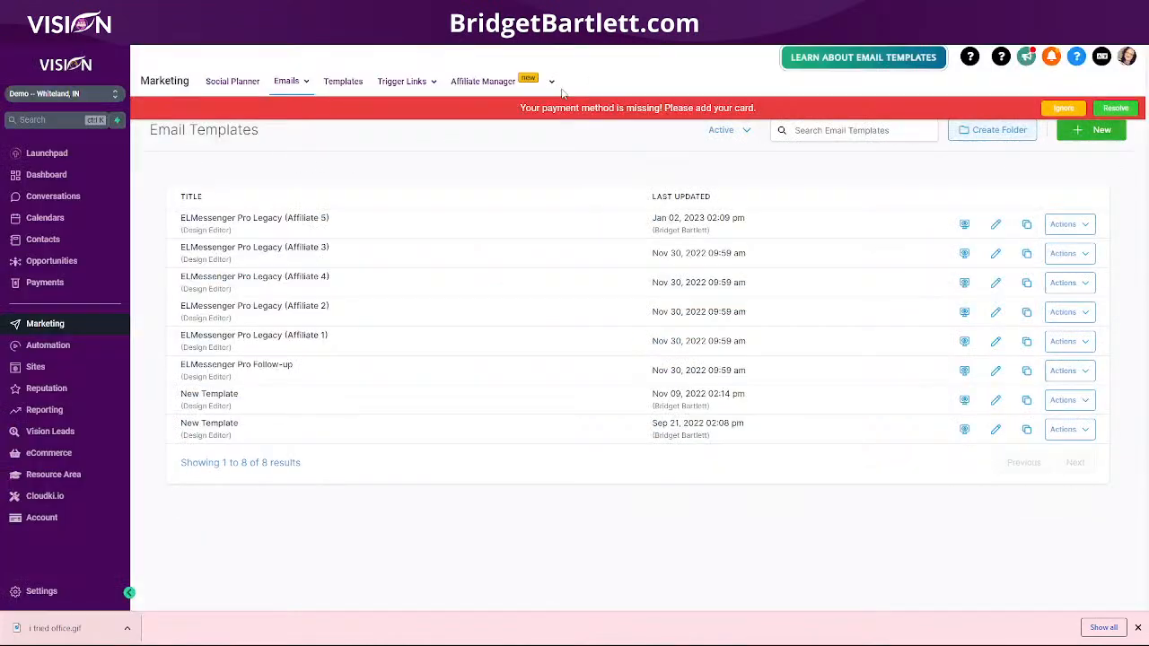
pyautogui.click(1062, 107)
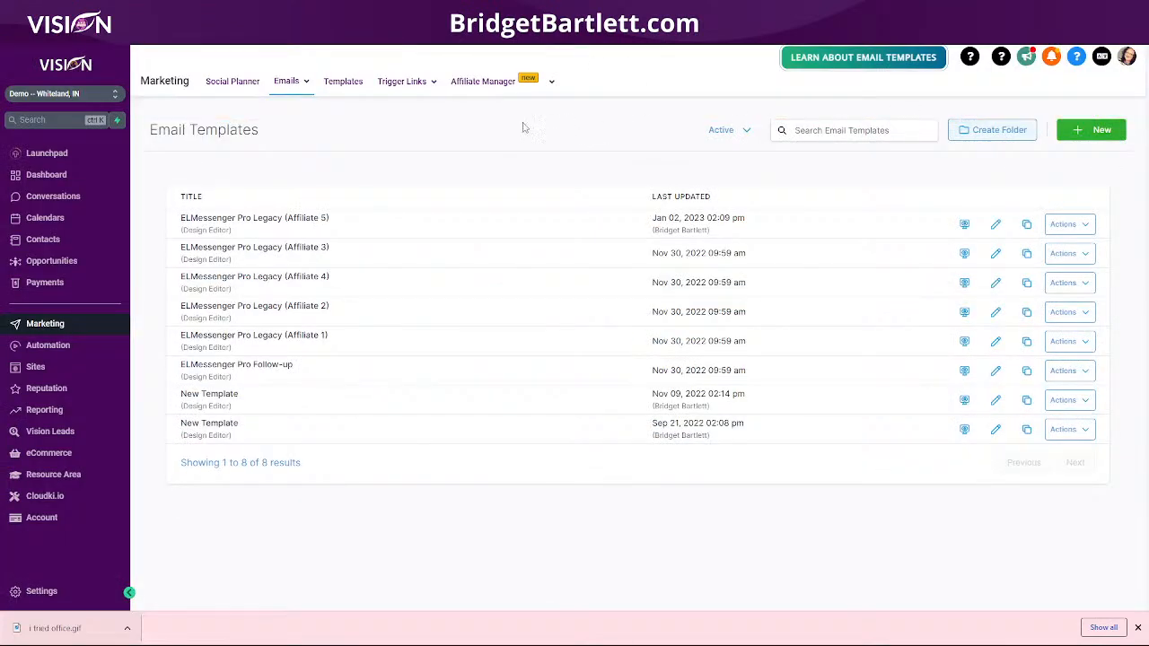